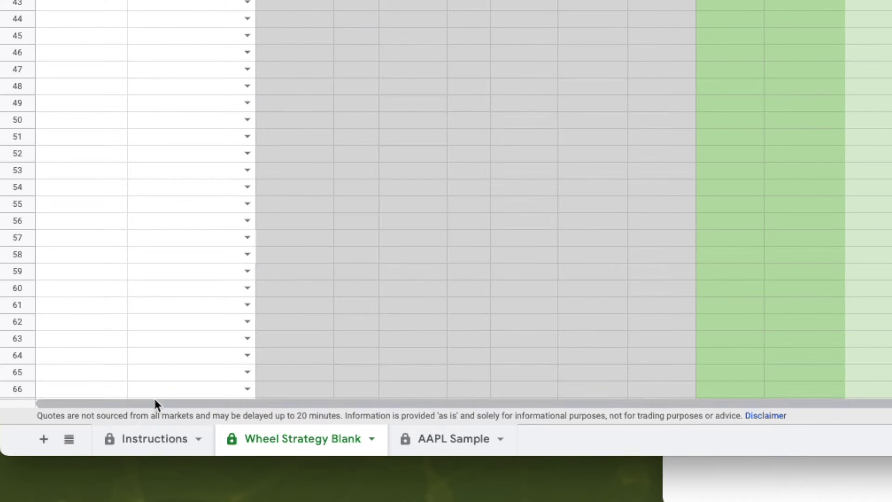
# Review the Instructions sheet and look through the transaction history on the AAPL Sample sheet.
pyautogui.click(151, 449)
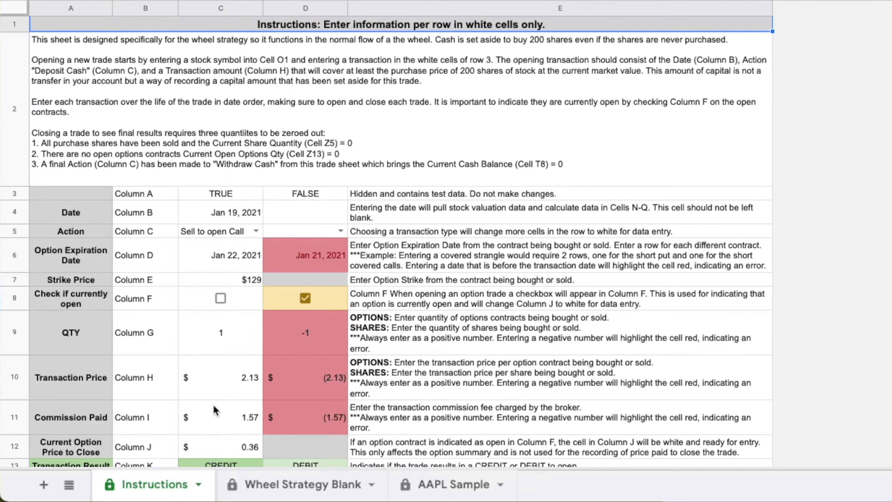
pyautogui.click(441, 492)
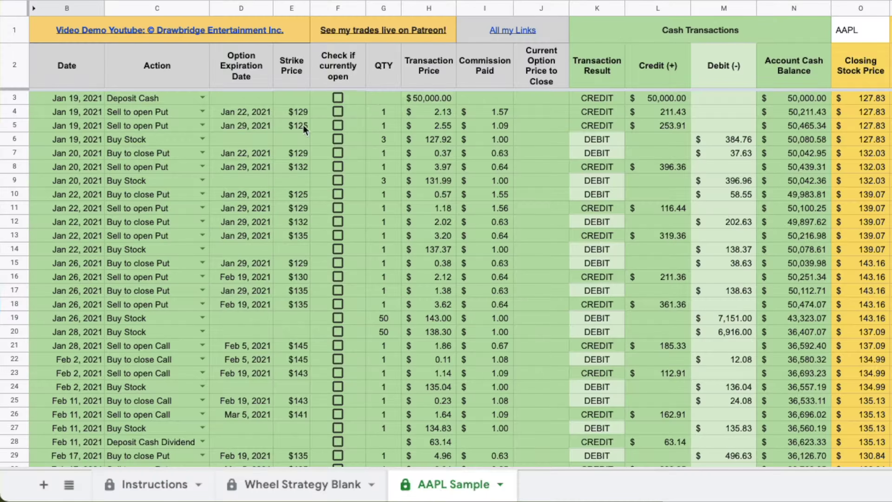
pyautogui.scroll(-5, 394, 428)
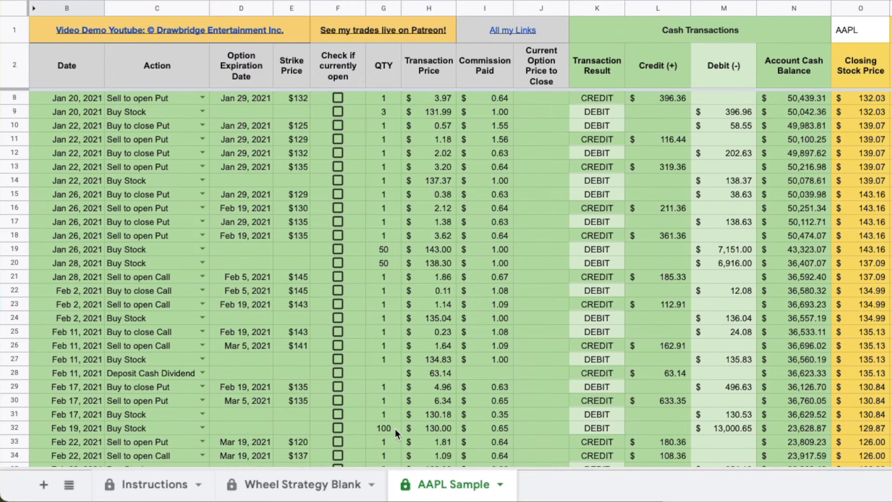
pyautogui.scroll(-3, 395, 428)
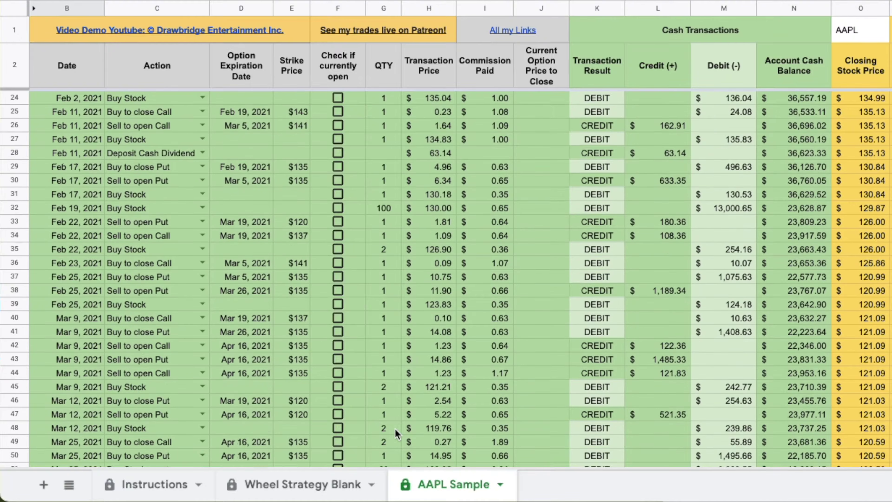
pyautogui.scroll(-4, 395, 428)
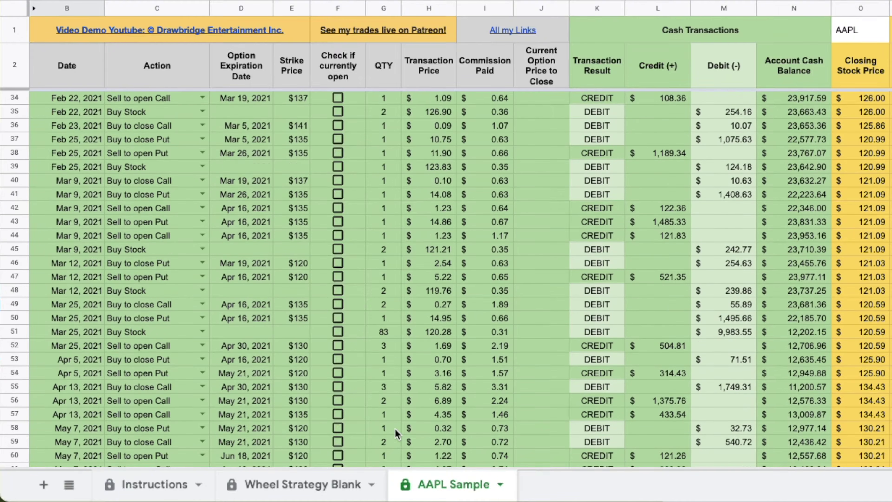
pyautogui.scroll(-1, 394, 427)
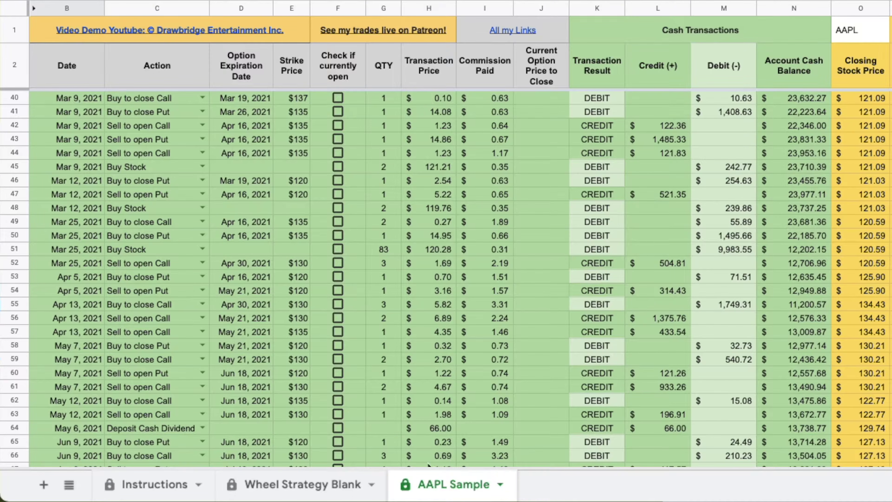
pyautogui.scroll(12, 450, 396)
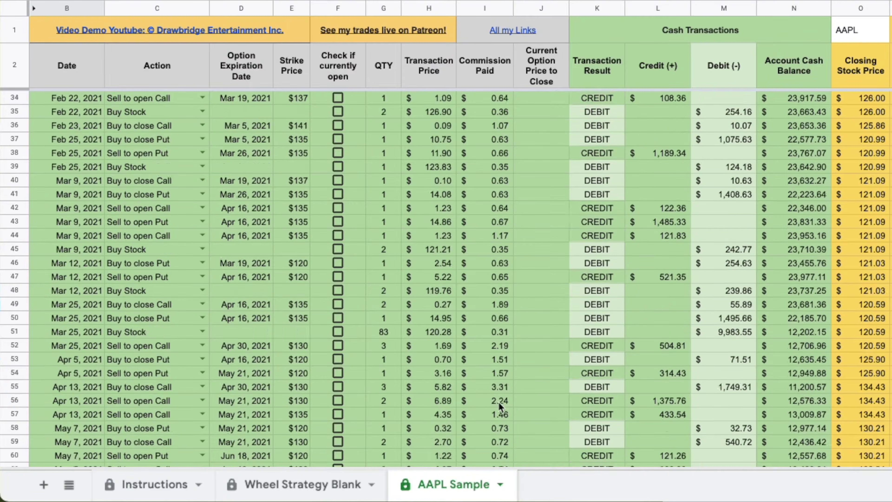
pyautogui.hscroll(8, 715, 407)
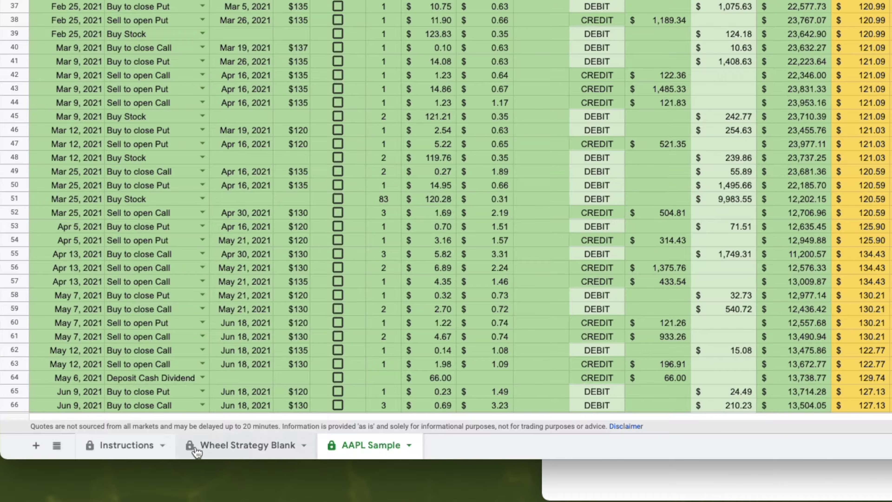
# Duplicate the Wheel Strategy Blank sheet and rename the copy AAL.
pyautogui.click(225, 446)
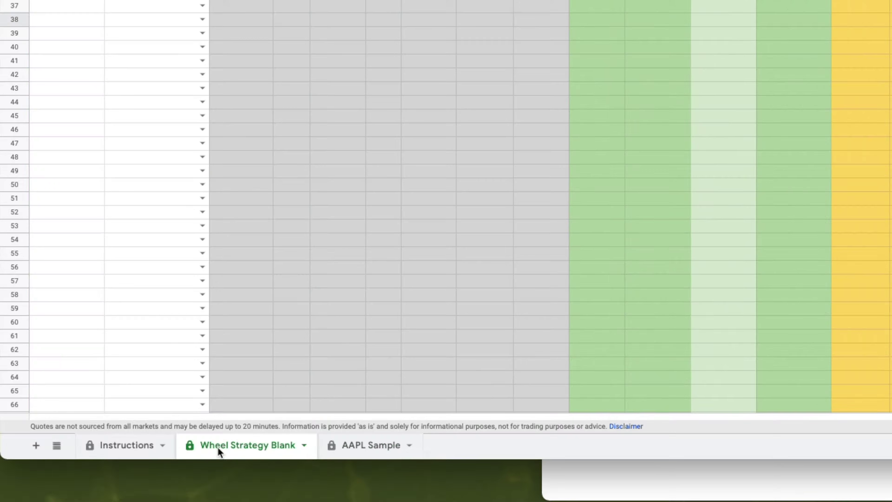
pyautogui.rightClick(231, 450)
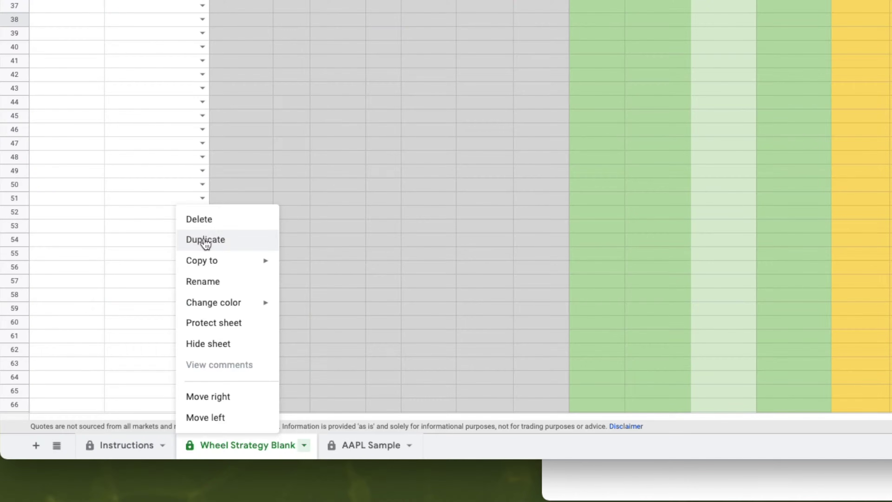
pyautogui.click(206, 241)
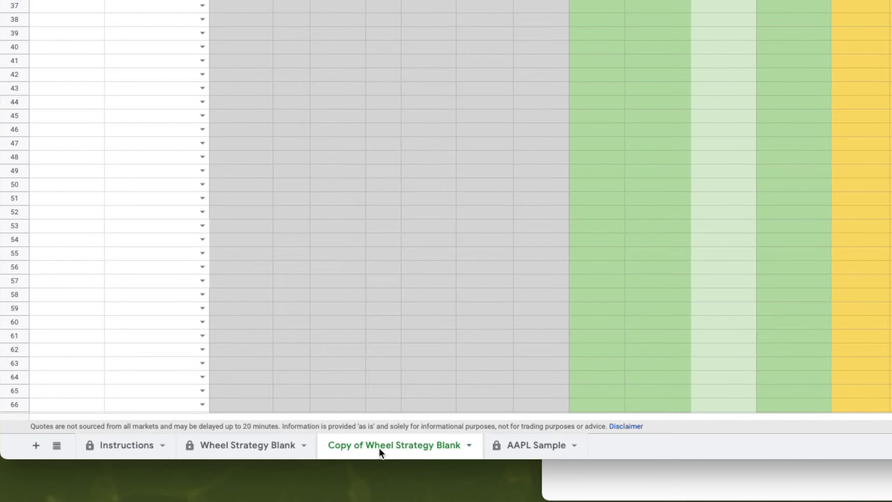
pyautogui.doubleClick(410, 445)
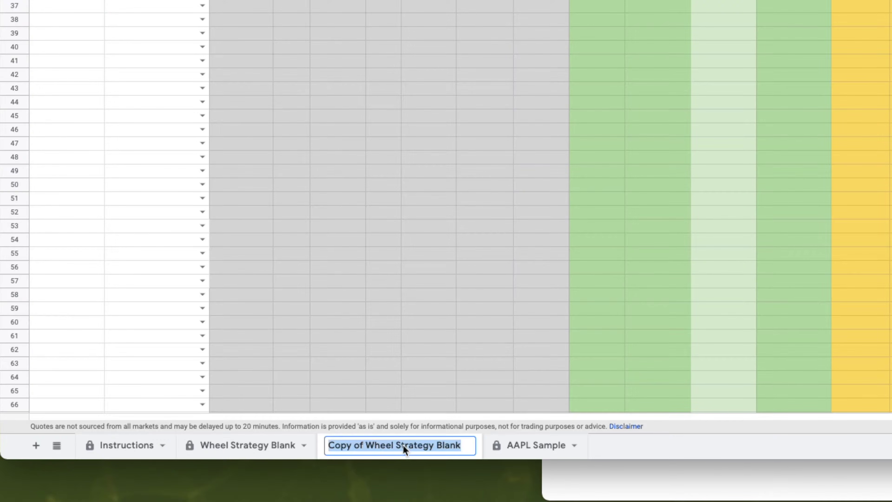
pyautogui.write('AAL')
pyautogui.press('Return')
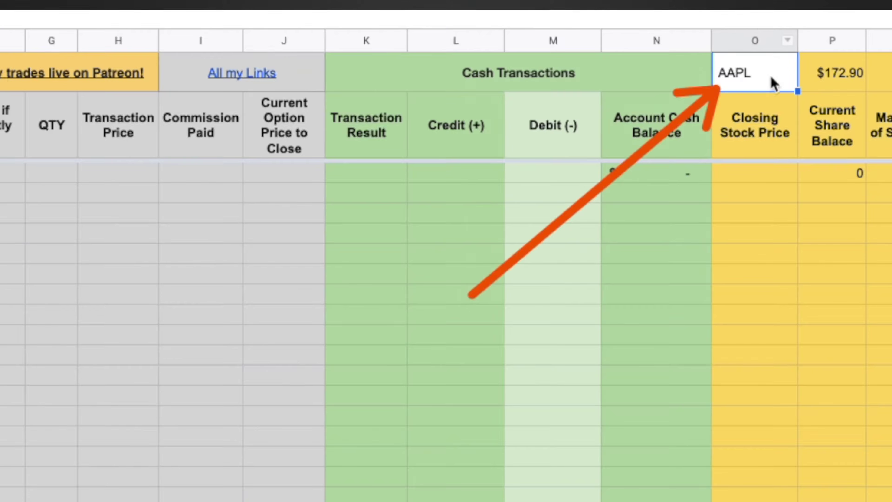
# Set the stock symbol in cell O1 to AAL.
pyautogui.write('AA')
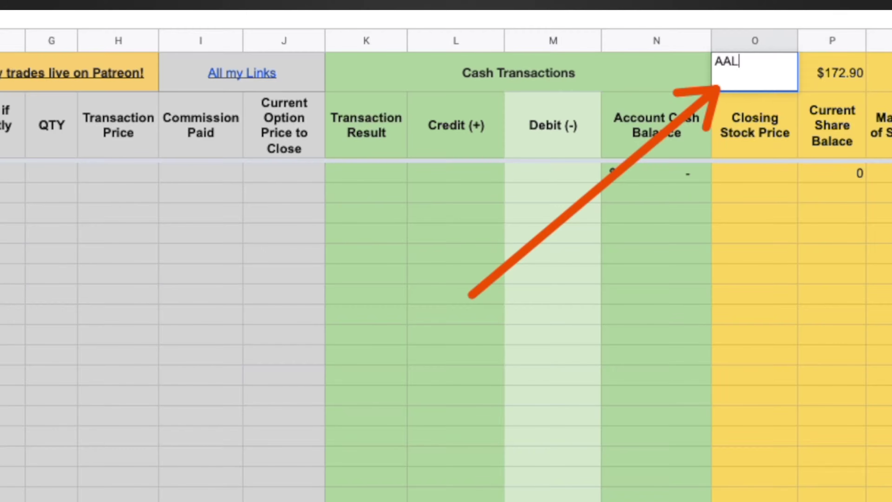
pyautogui.press('Return')
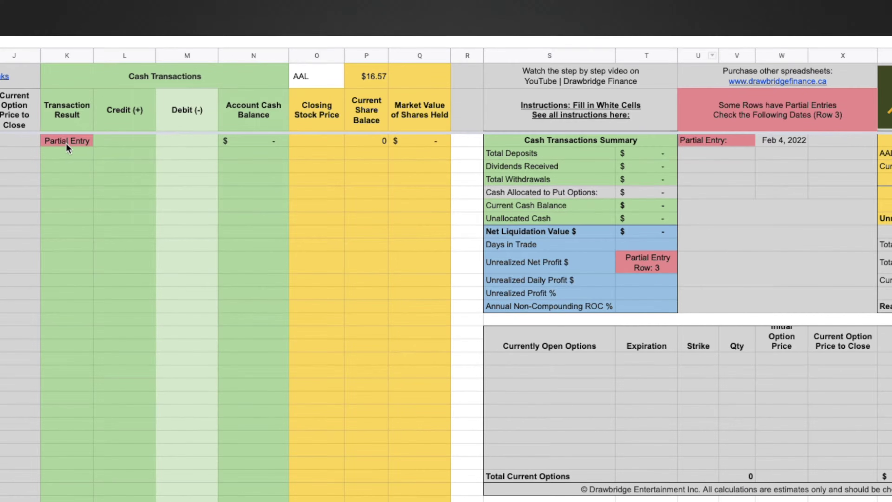
pyautogui.moveTo(0, 199); pyautogui.dragTo(48, 148)
pyautogui.moveTo(316, 317); pyautogui.dragTo(535, 294)
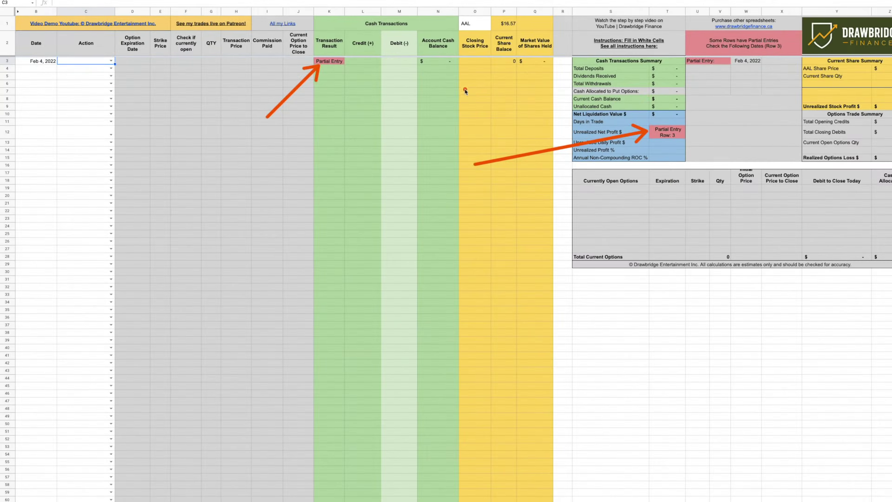
pyautogui.moveTo(316, 189); pyautogui.dragTo(671, 111)
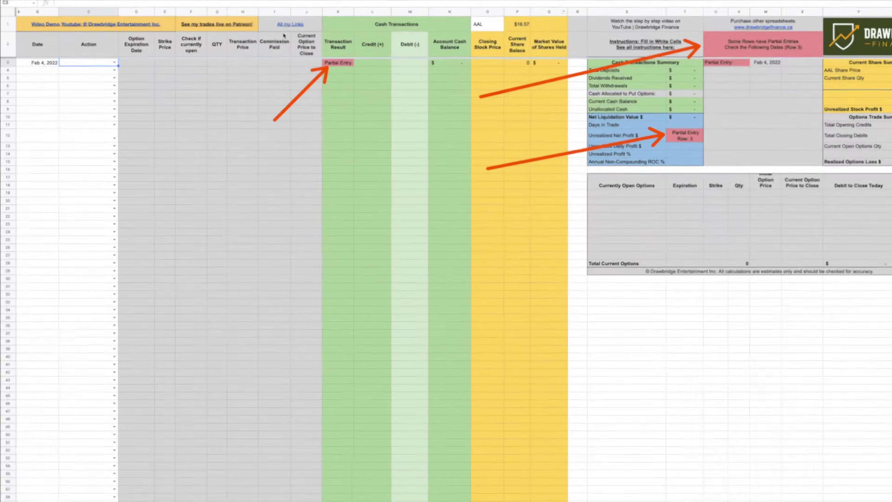
# Record a Deposit Cash transaction of $3,400 dated Feb 3, 2022 in row 3.
pyautogui.click(111, 61)
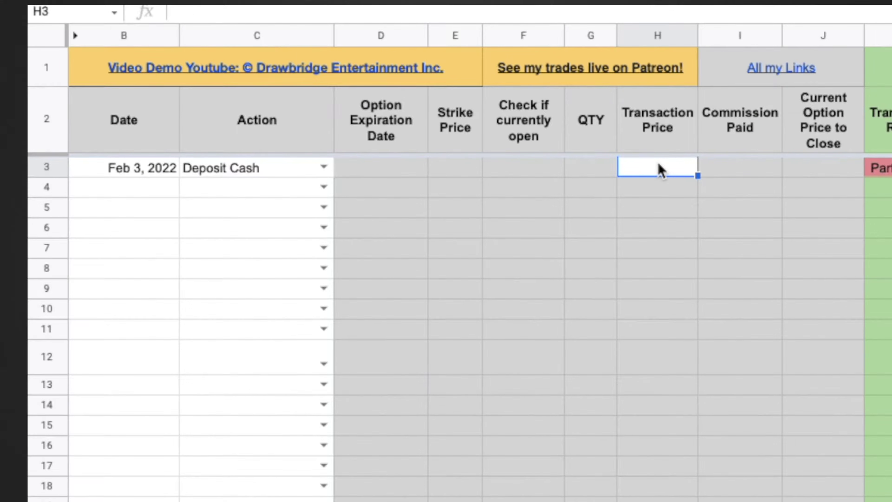
pyautogui.write('3400')
pyautogui.press('Return')
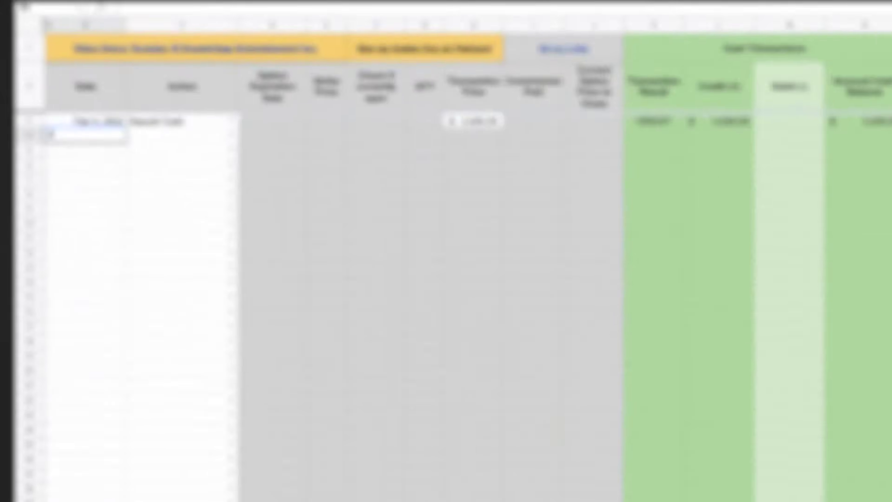
# Start a new transaction in row 4 dated 2/3 with the action Sell to open Put.
pyautogui.write('2/3')
pyautogui.press('Tab')
pyautogui.write('q')
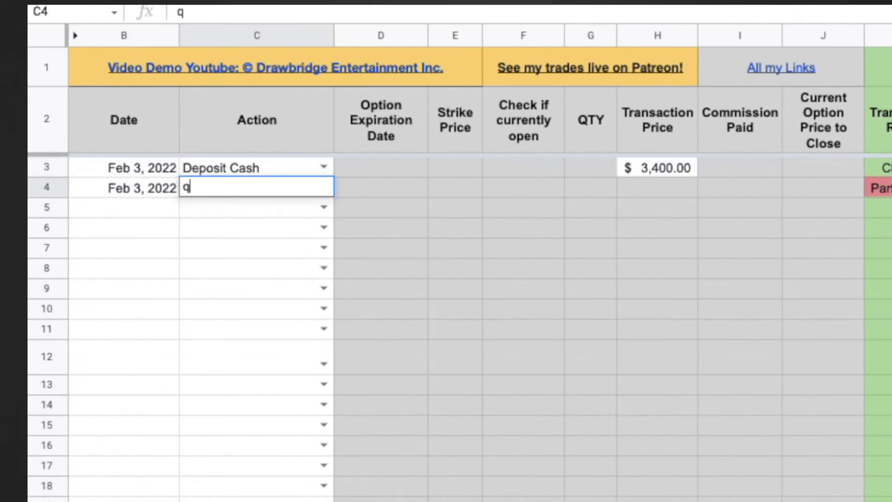
pyautogui.press('BackSpace')
pyautogui.click(230, 343)
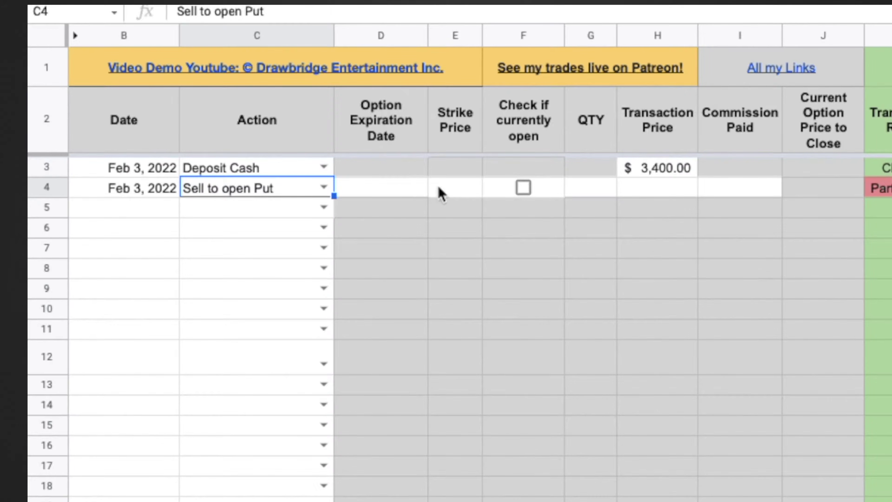
# Give the put in row 4 an expiration date of Mar 4, 2022 and a strike price of $14.
pyautogui.click(385, 191)
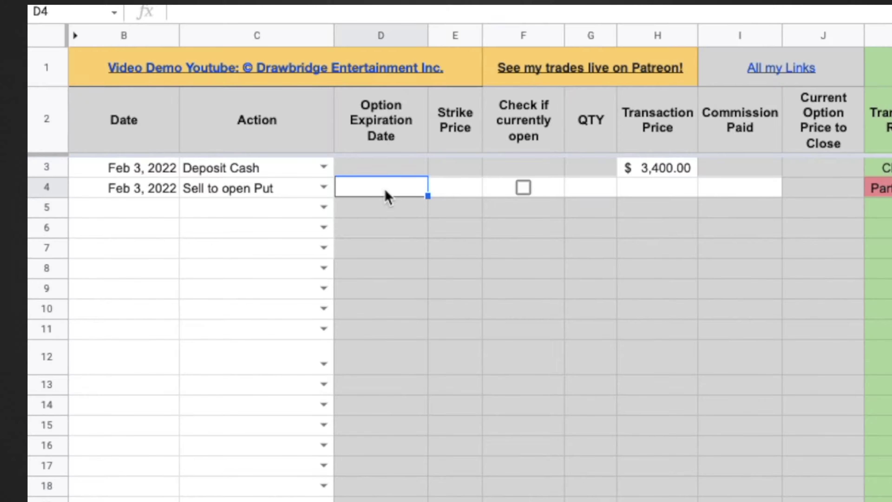
pyautogui.write('3 4')
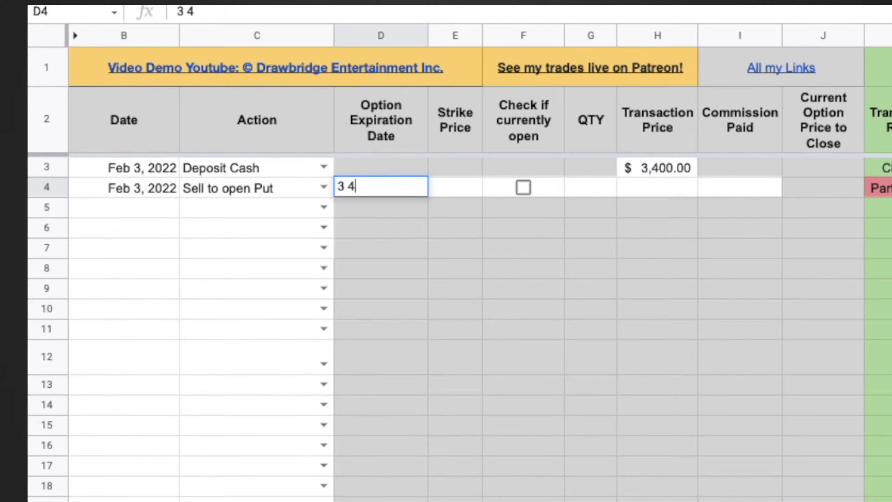
pyautogui.press('Tab')
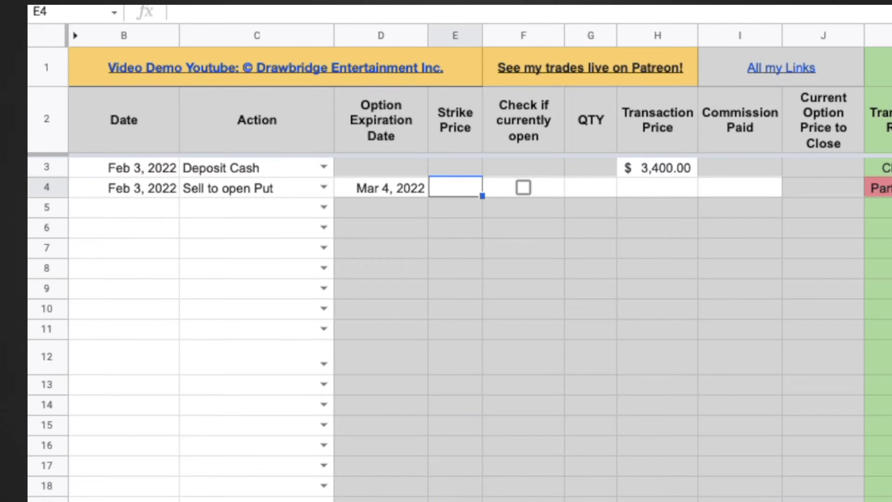
pyautogui.write('14')
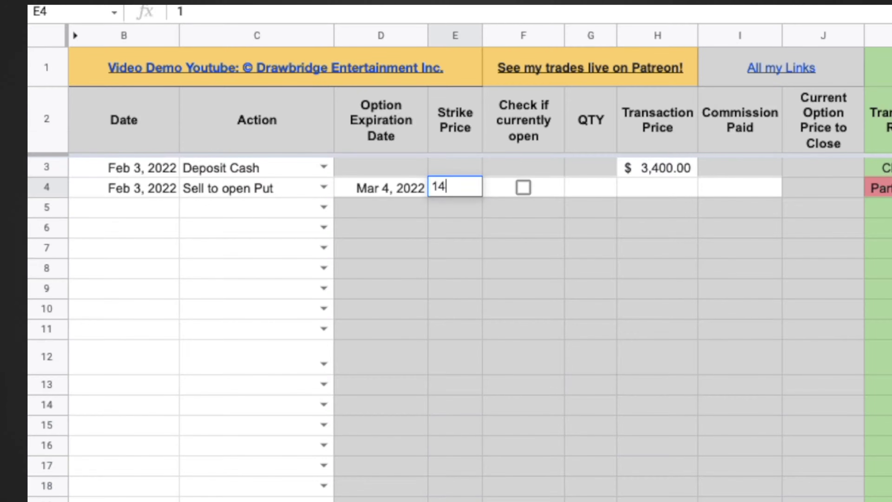
pyautogui.press('Tab')
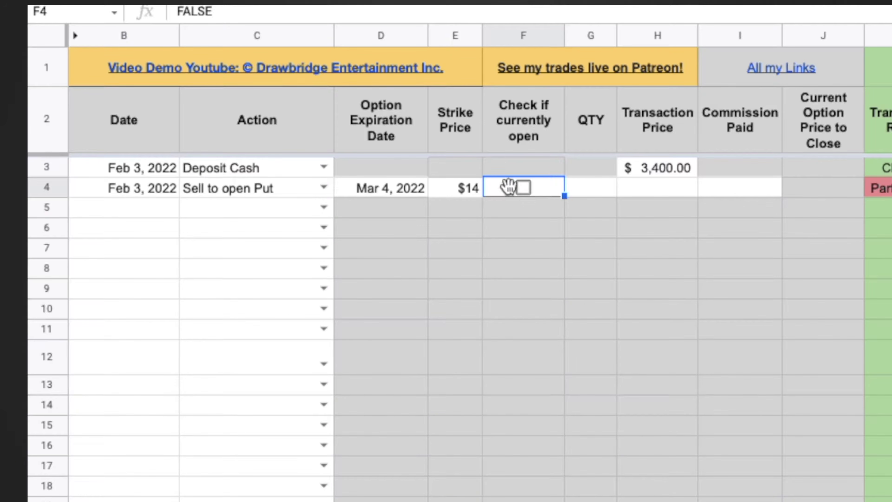
# Mark the put in row 4 as currently open and enter a quantity of 1.
pyautogui.click(525, 190)
pyautogui.click(595, 194)
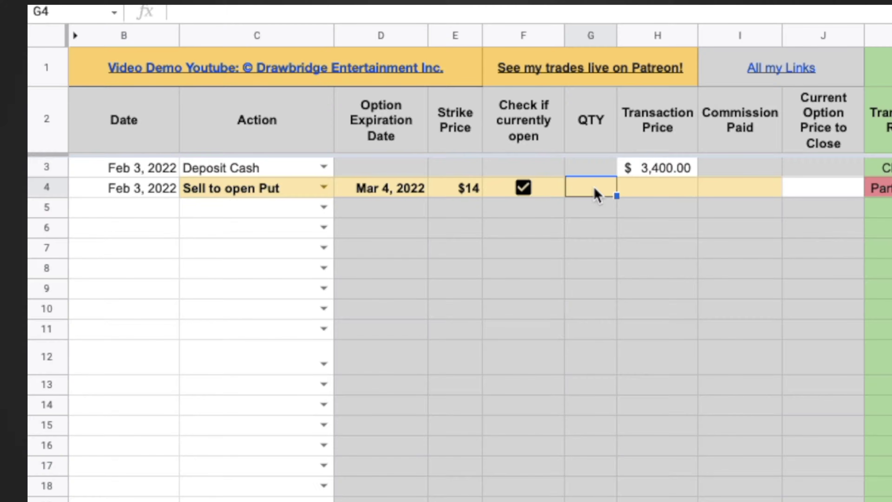
pyautogui.write('1')
pyautogui.press('Tab')
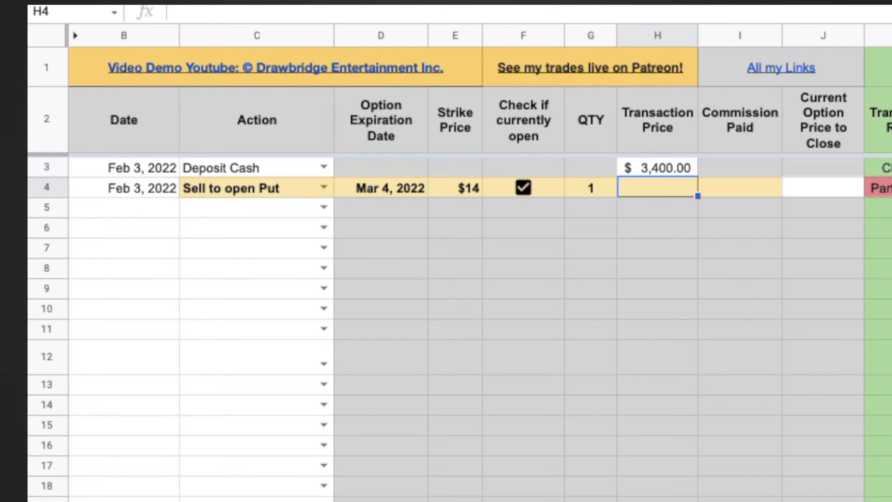
# Enter a transaction price of 0.20 and a commission of 0.65 for the put in row 4.
pyautogui.write('.20')
pyautogui.press('Tab')
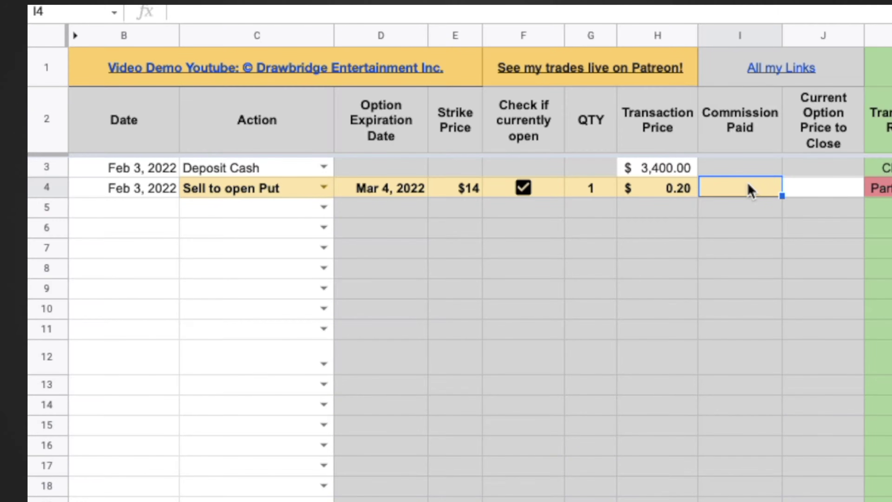
pyautogui.write('.65')
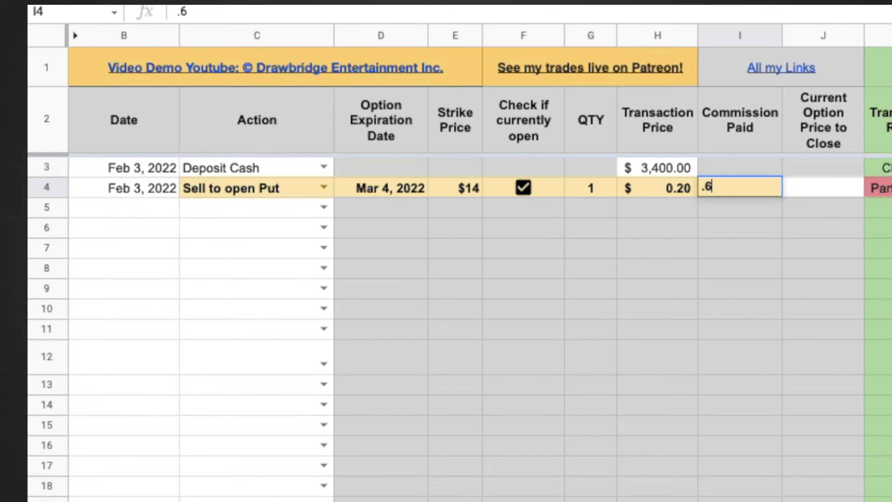
pyautogui.press('Return')
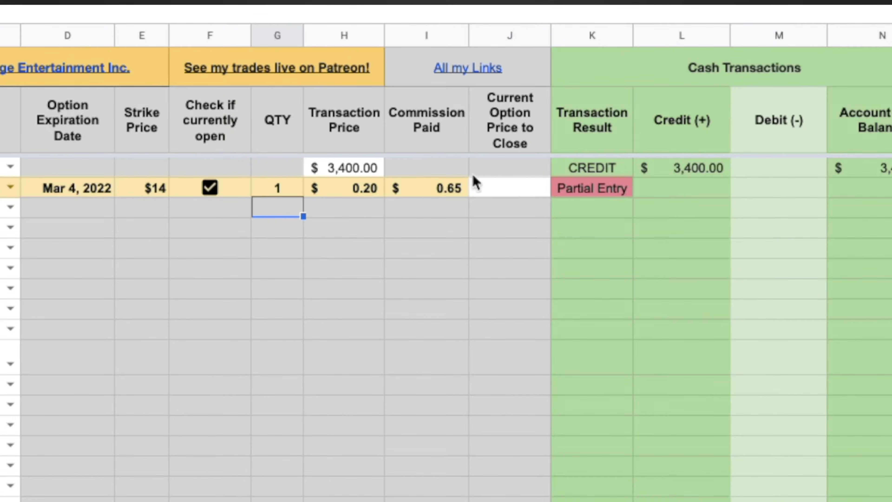
# Toggle the put's currently-open checkbox off and on, and enter 0.20 as its current option price to close.
pyautogui.click(211, 189)
pyautogui.click(209, 189)
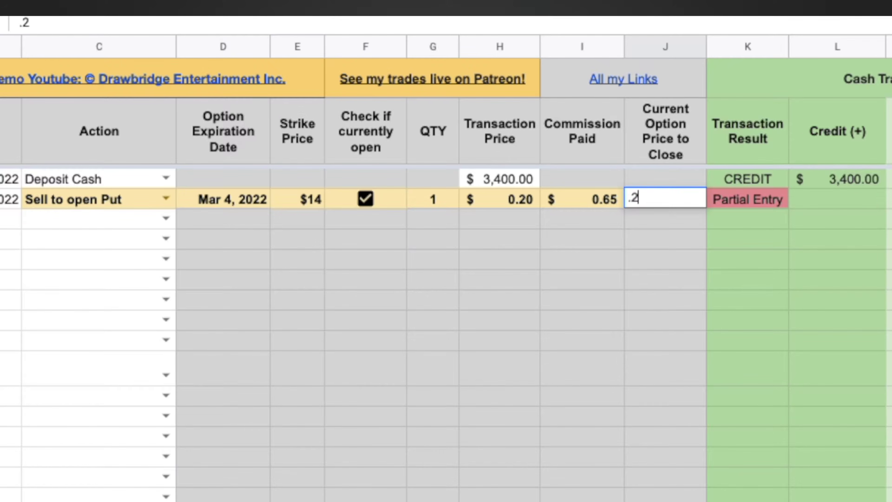
pyautogui.press('Return')
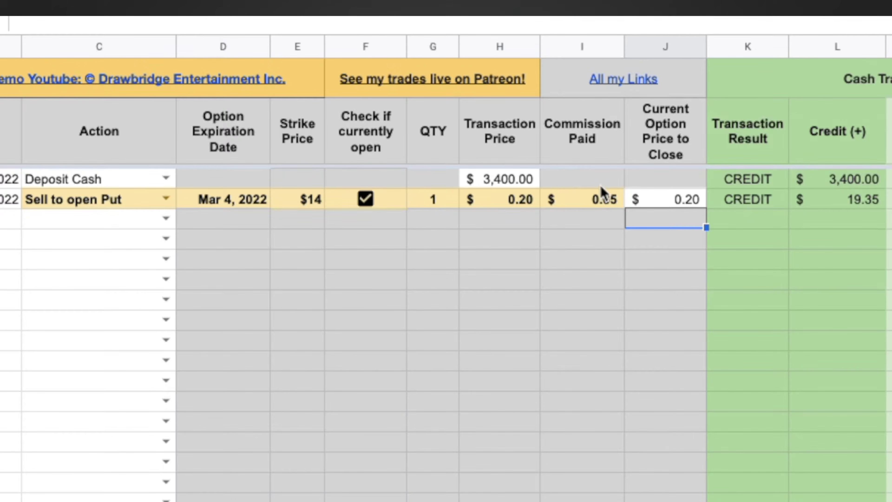
# Change the quantity of the put in row 4 to 2 contracts.
pyautogui.click(434, 199)
pyautogui.write('2')
pyautogui.press('Return')
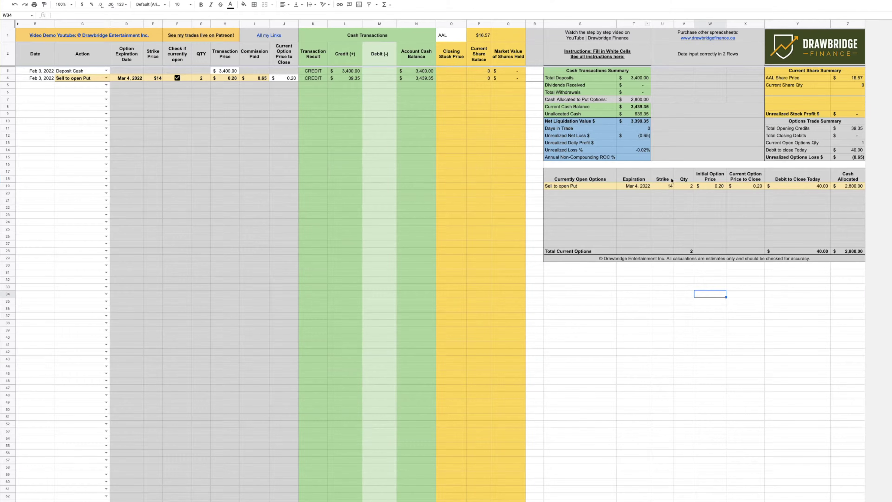
# Uncheck and recheck the currently-open box for the put in row 4.
pyautogui.click(177, 78)
pyautogui.click(177, 78)
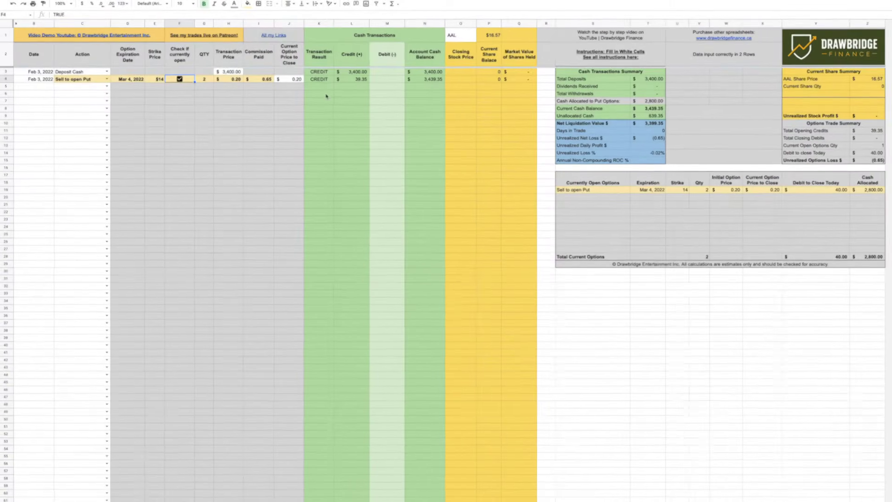
# Set the quantity of the put in row 4 to 1 contract.
pyautogui.click(206, 80)
pyautogui.write('1')
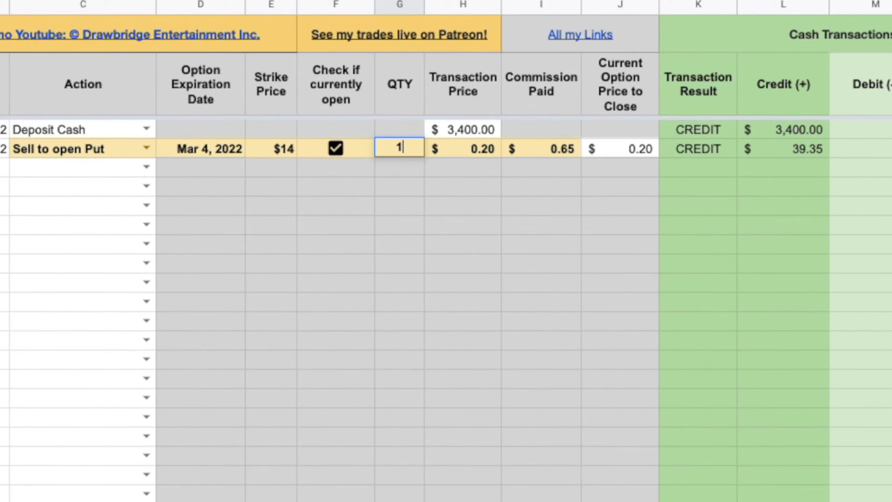
pyautogui.press('Return')
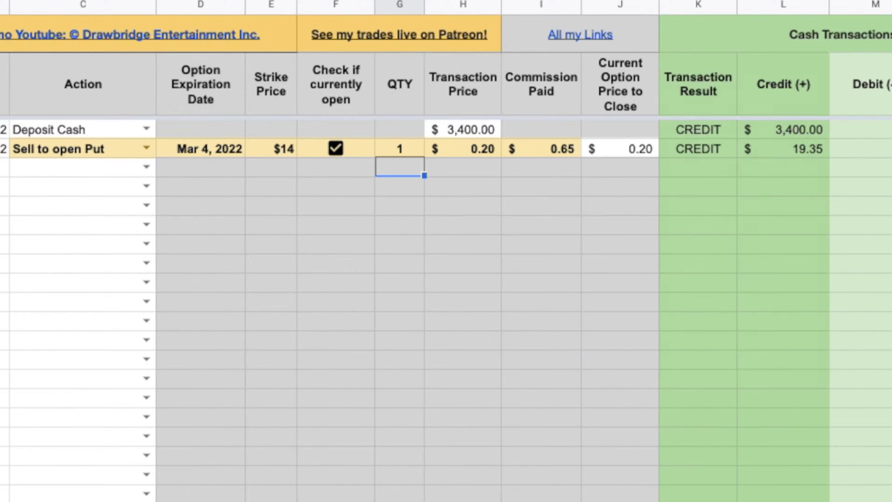
pyautogui.click(796, 223)
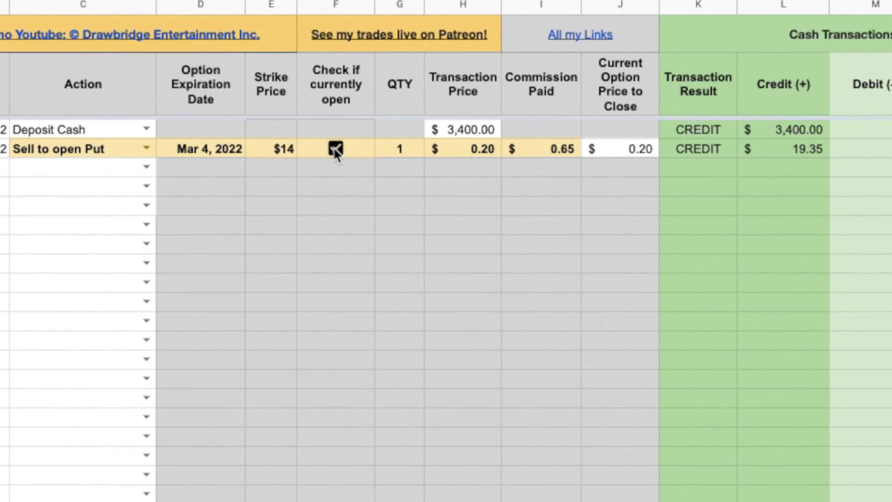
# Mark the put in row 4 as no longer open and clear its current option price to close.
pyautogui.click(335, 149)
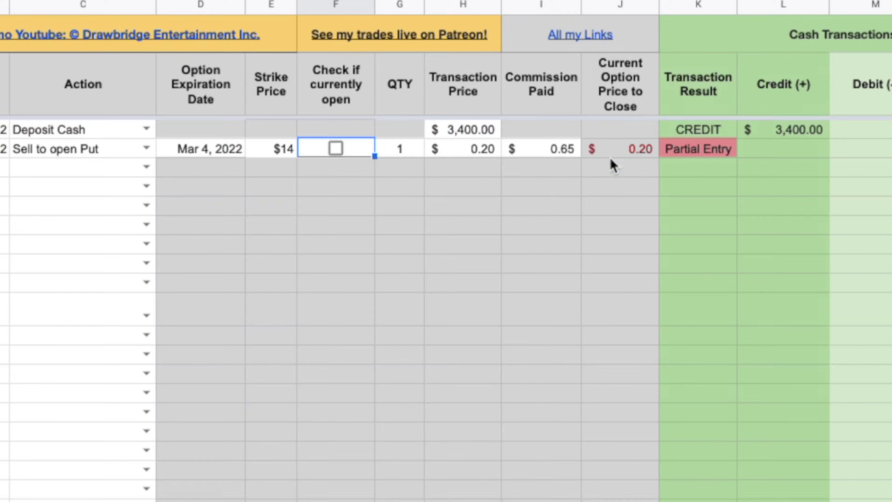
pyautogui.click(631, 153)
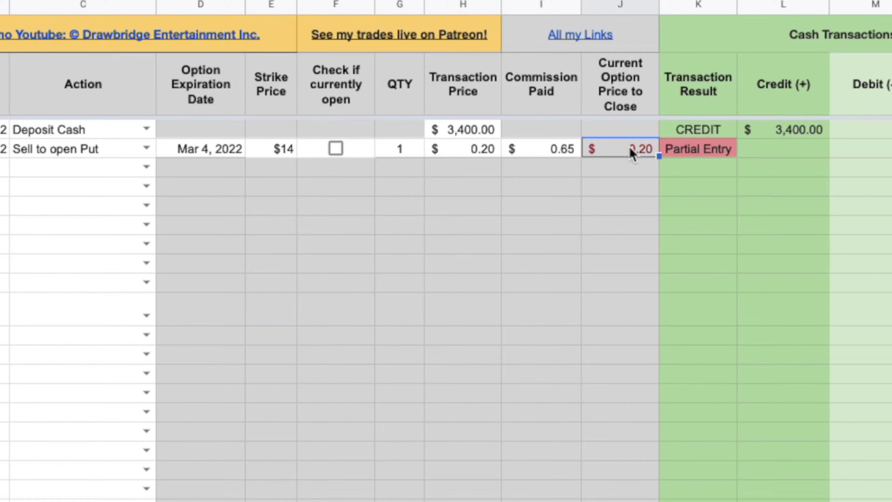
pyautogui.press('Delete')
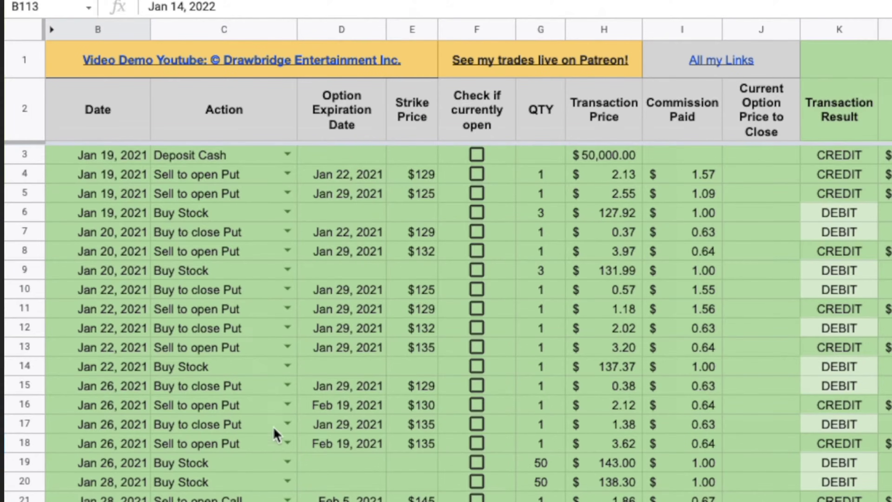
pyautogui.scroll(-20, 273, 428)
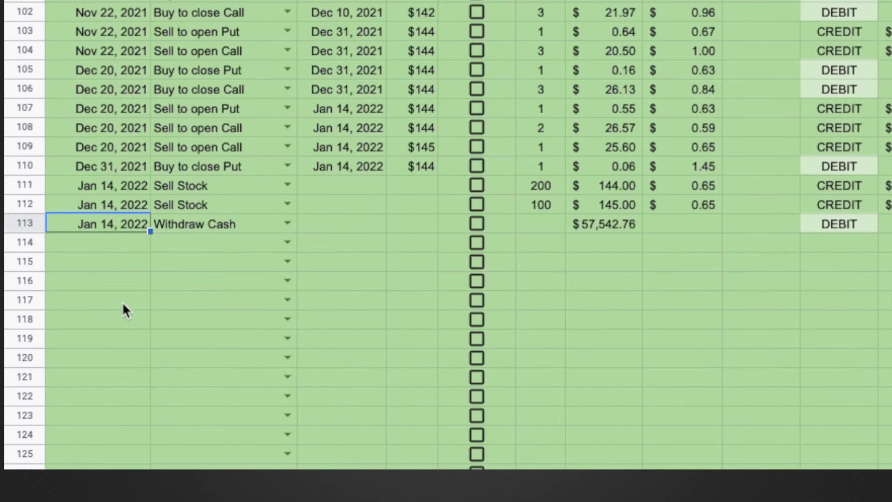
pyautogui.scroll(20, 470, 75)
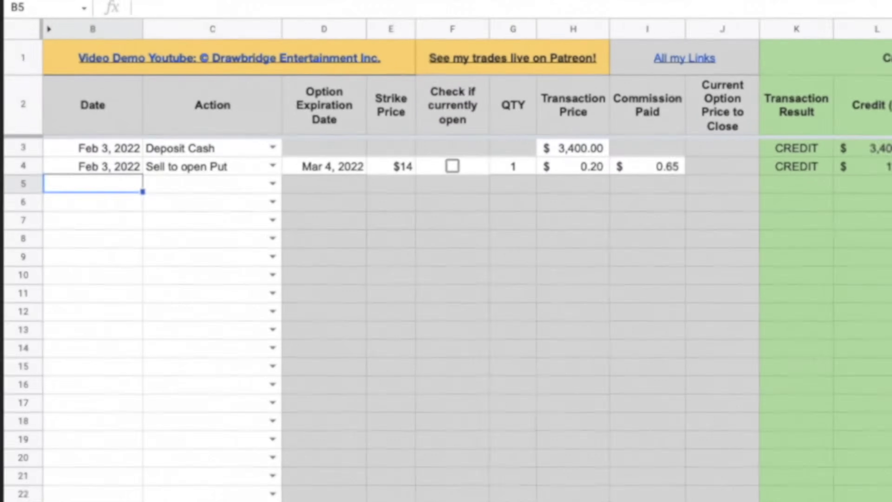
# Start a new transaction in row 5 dated Mar 7 with the action Sell to open Put.
pyautogui.write('mar')
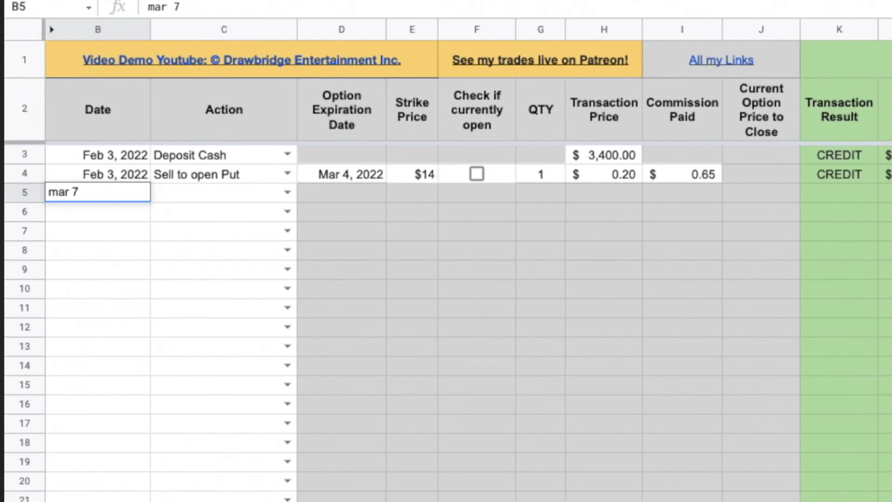
pyautogui.write(' 7')
pyautogui.press('Tab')
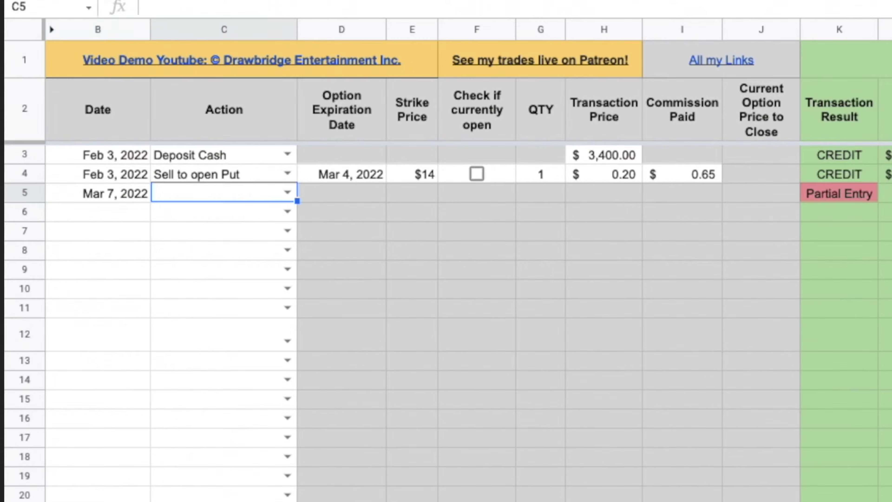
pyautogui.write('sell')
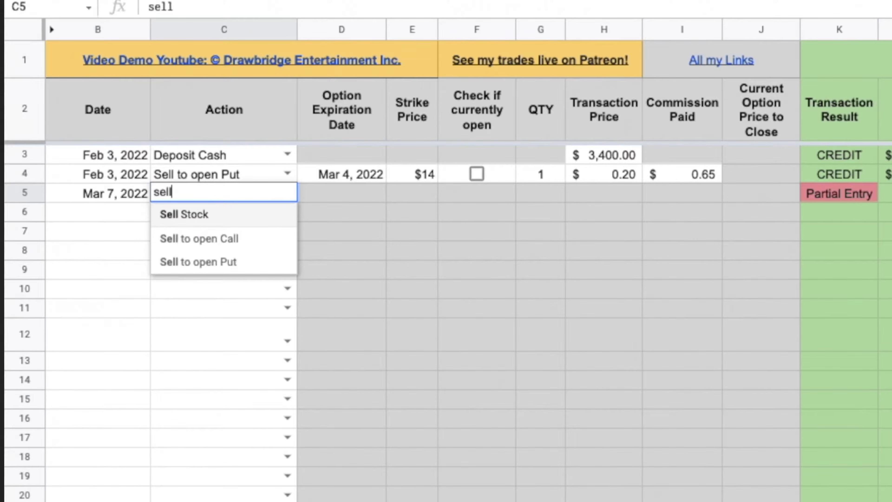
pyautogui.click(197, 262)
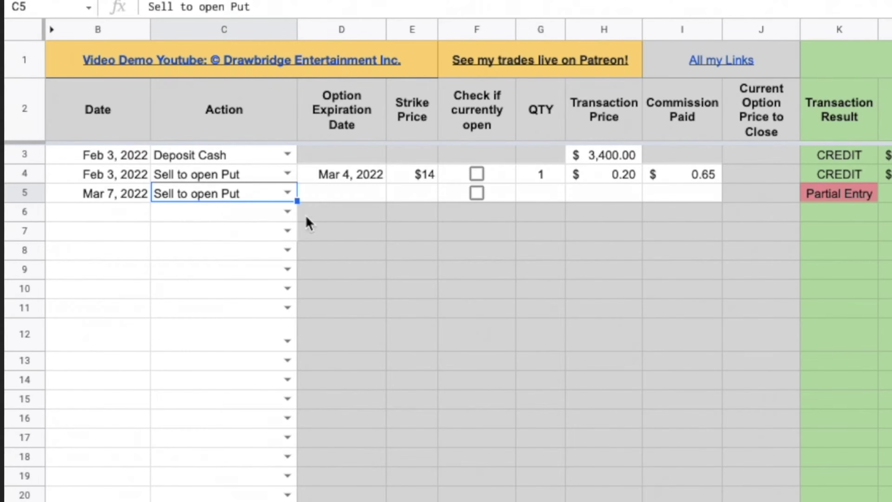
# Enter an option expiration date of Mar 11 and a strike price of 14 for the put in row 5.
pyautogui.click(333, 198)
pyautogui.write('mar 11')
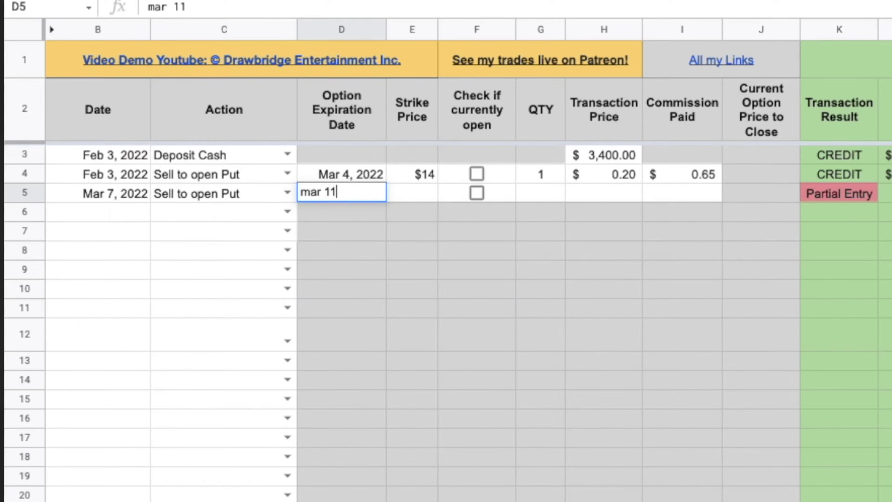
pyautogui.press('Tab')
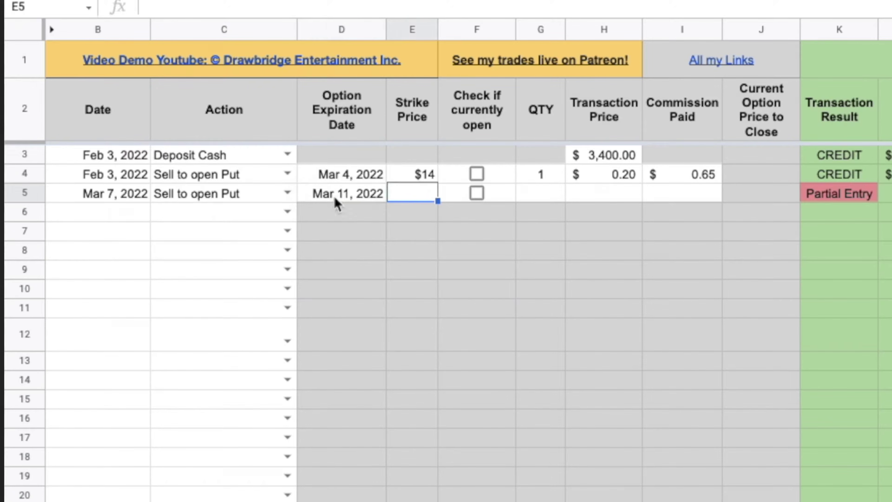
pyautogui.write('14')
pyautogui.press('Tab')
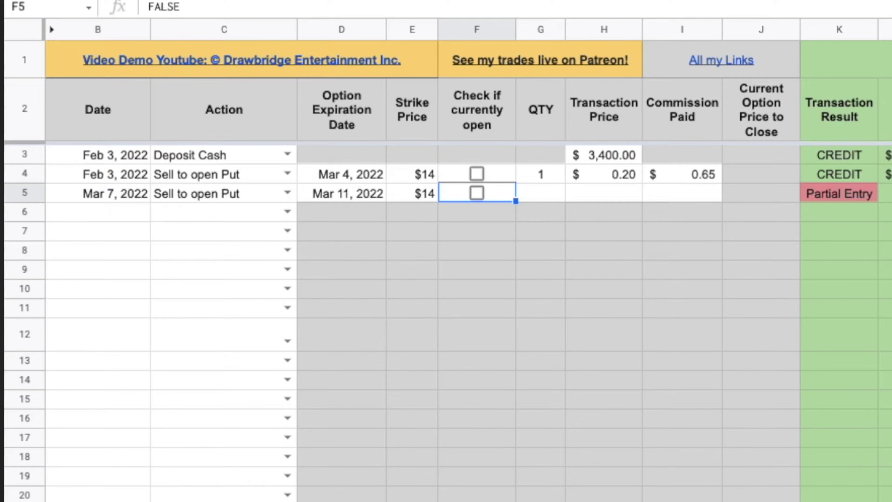
# Mark the put in row 5 as currently open, with quantity 1, transaction price 0.20 and commission 0.65.
pyautogui.click(477, 192)
pyautogui.press('Tab')
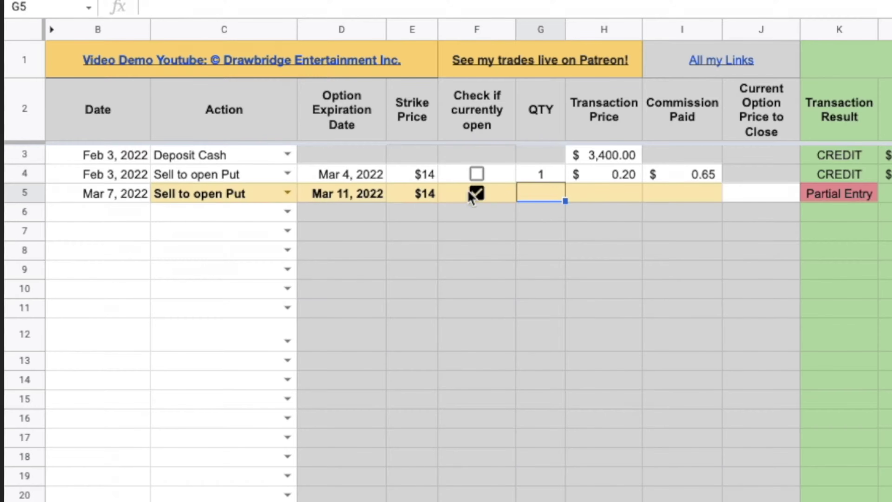
pyautogui.write('1')
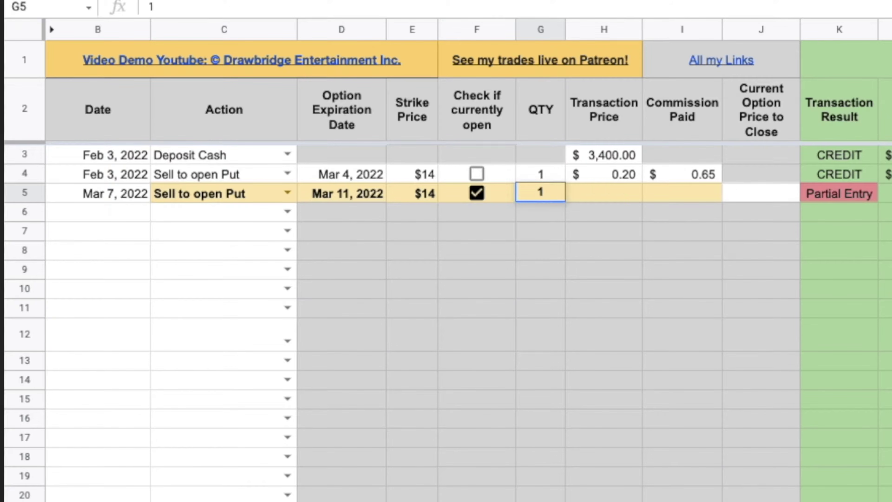
pyautogui.press('Tab')
pyautogui.write('.20')
pyautogui.press('Tab')
pyautogui.write('.65')
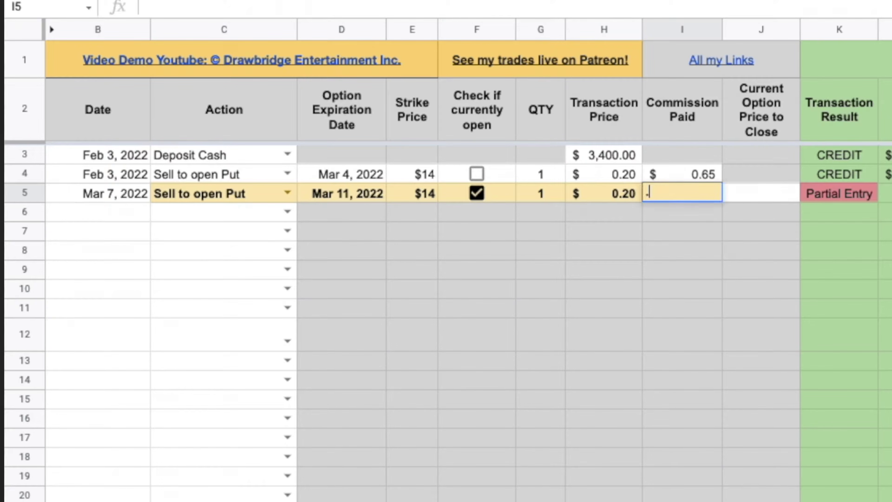
pyautogui.press('Return')
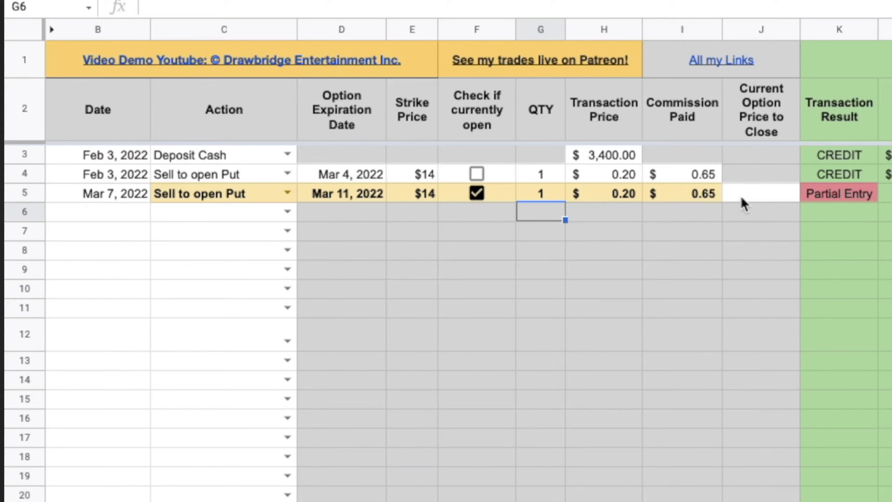
# Enter 0.20 as the current option price to close for the put in row 5.
pyautogui.click(748, 194)
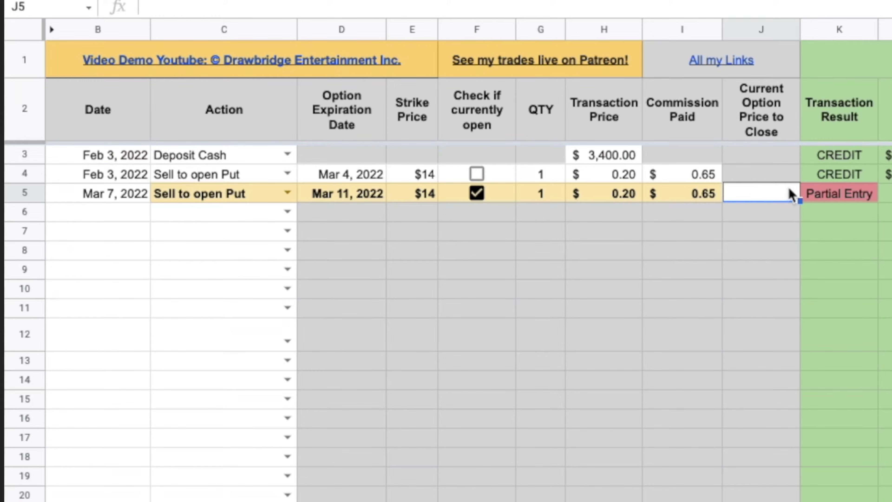
pyautogui.write('.20')
pyautogui.press('Return')
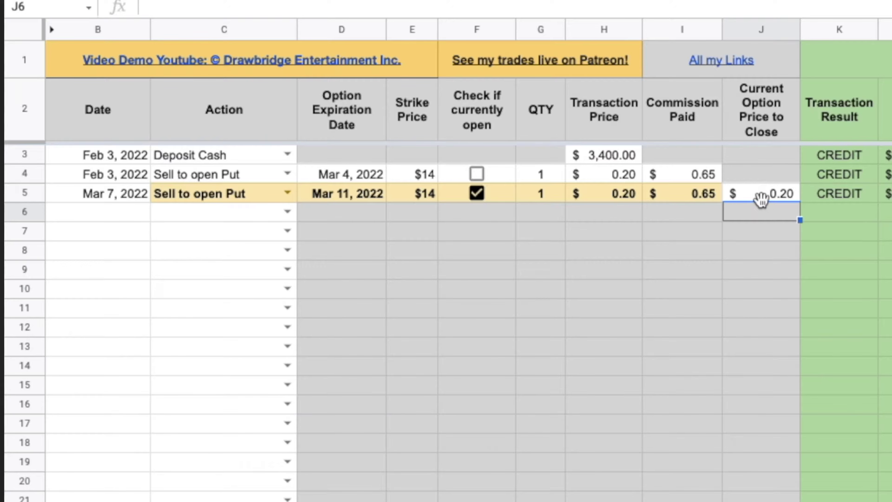
# Change the row 5 put's current price to close to 0.35 and set it back to 0.20.
pyautogui.click(760, 196)
pyautogui.write('.35')
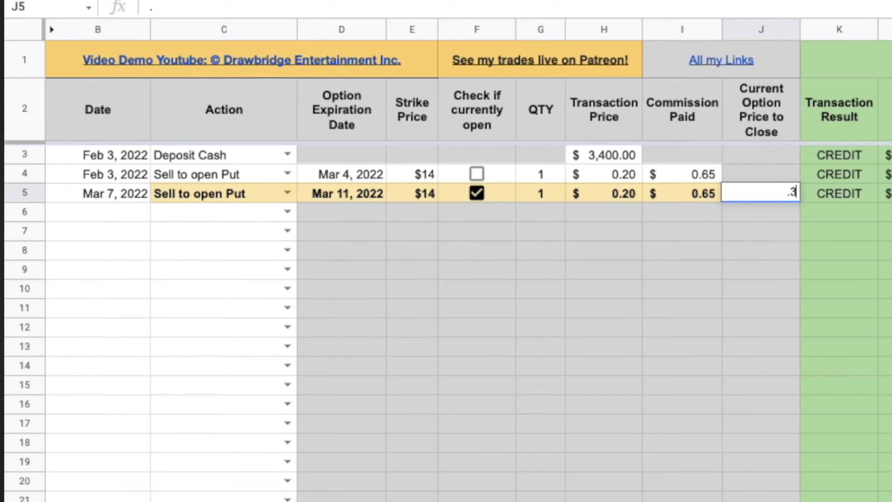
pyautogui.press('Return')
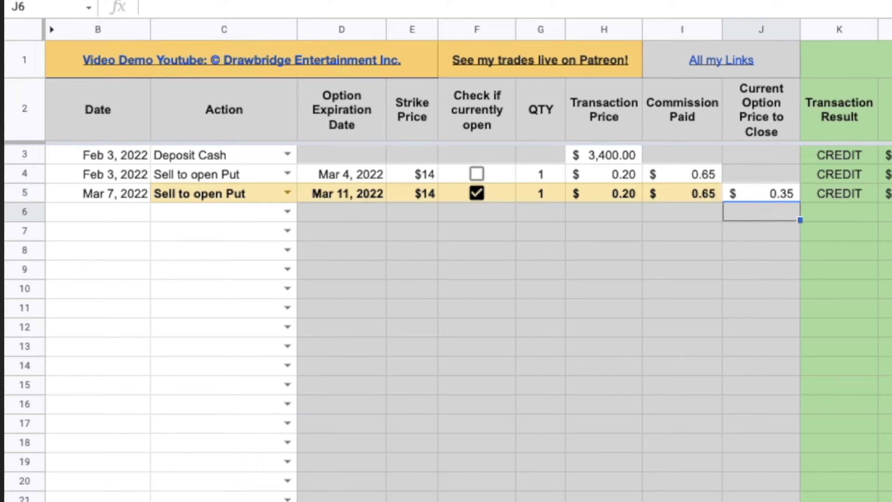
pyautogui.click(763, 194)
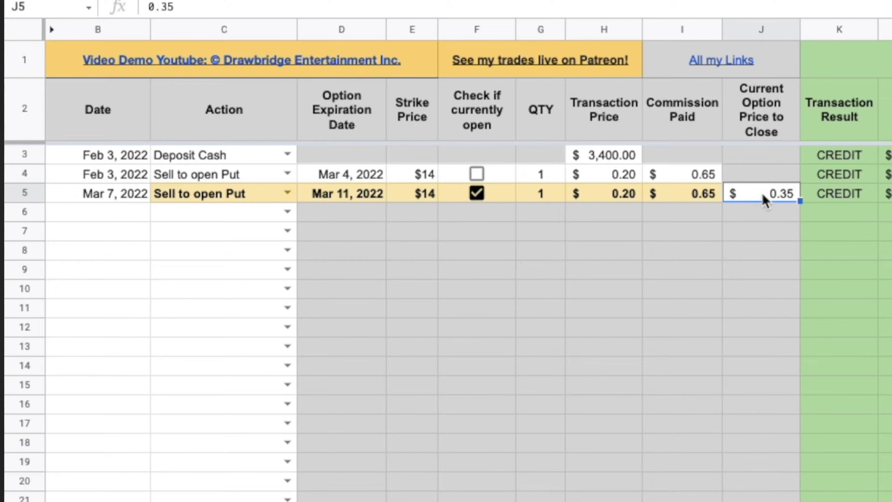
pyautogui.write('.20')
pyautogui.press('Return')
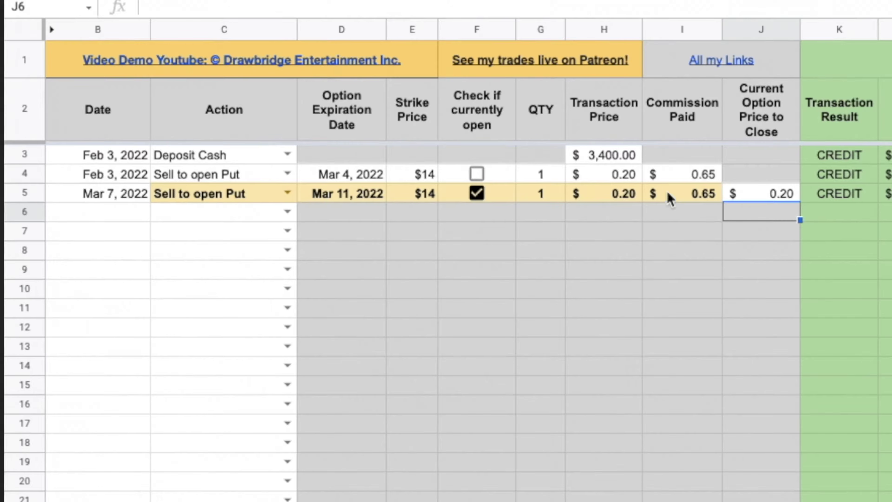
# Mark the put in row 5 as no longer open and clear its current option price to close.
pyautogui.click(476, 194)
pyautogui.click(769, 197)
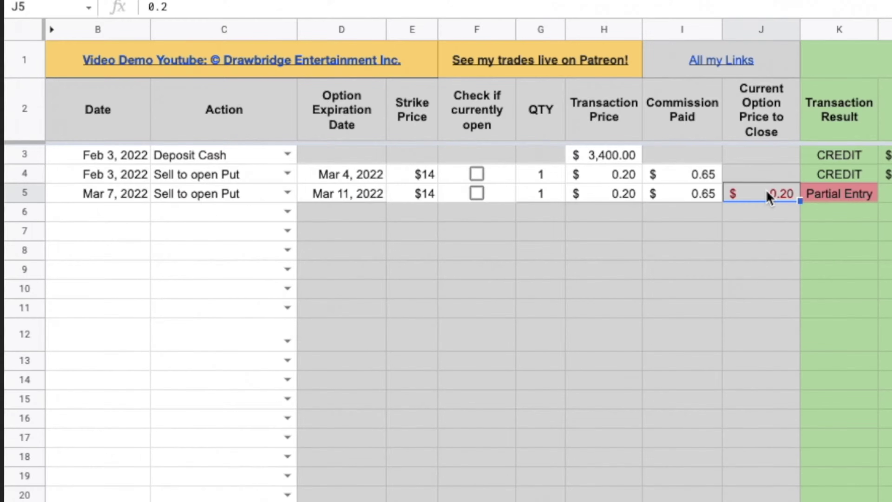
pyautogui.press('Delete')
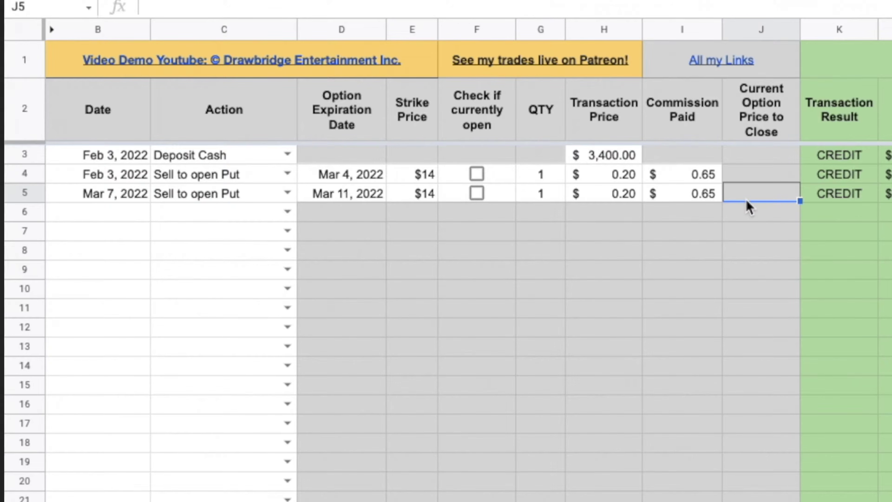
# Start a new transaction in row 6 dated Mar 11 with the action Buy Stock.
pyautogui.click(97, 218)
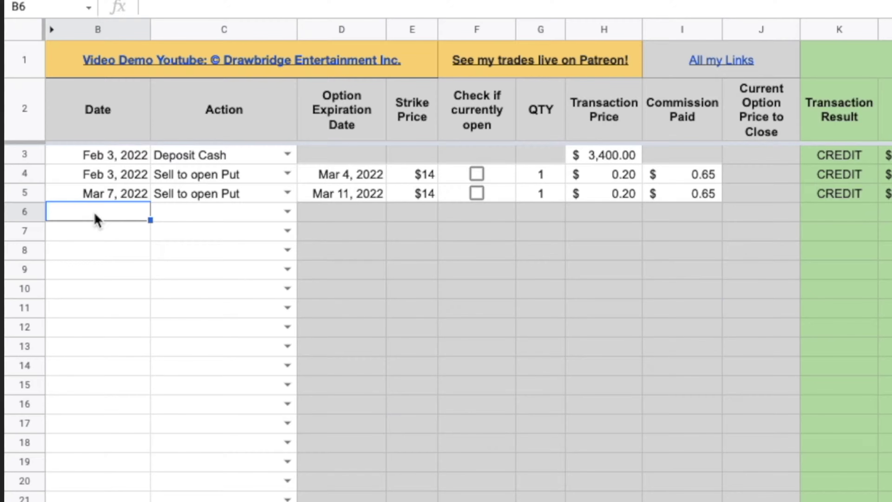
pyautogui.write('mar 11')
pyautogui.press('Tab')
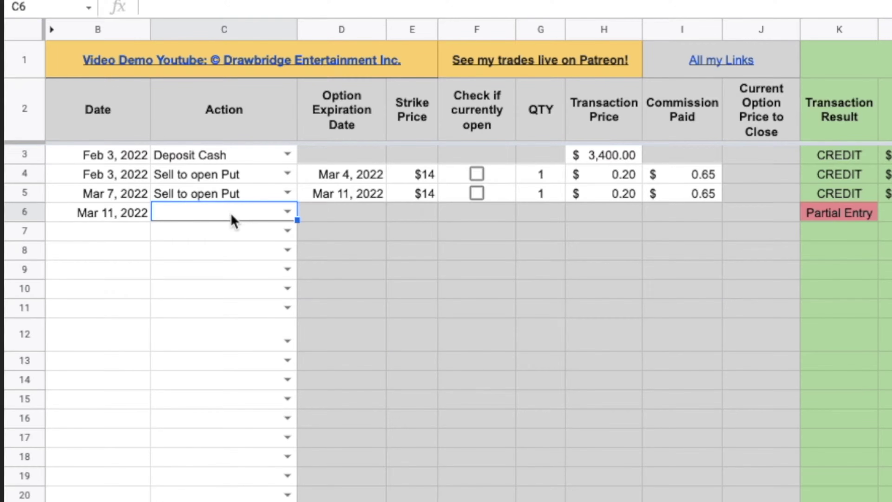
pyautogui.click(288, 212)
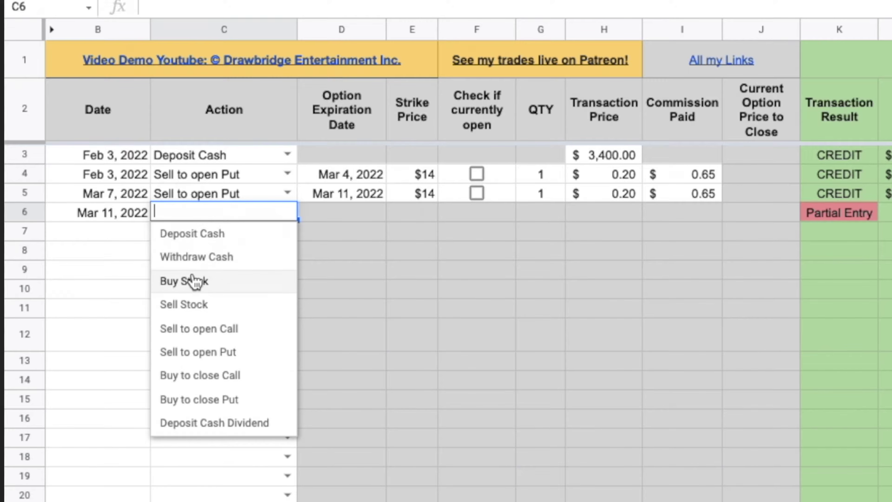
pyautogui.click(186, 284)
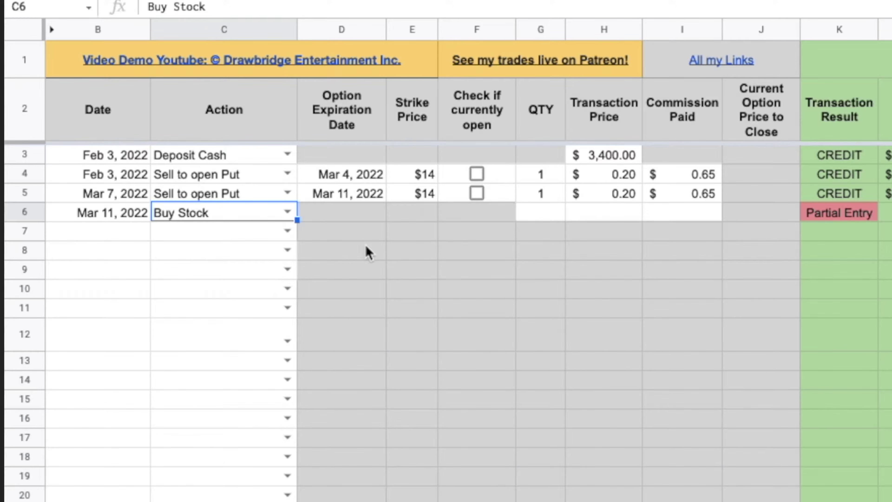
# Enter a quantity of 100 shares, a transaction price of 14 and a commission of 0 for the stock purchase in row 6.
pyautogui.click(550, 217)
pyautogui.write('100')
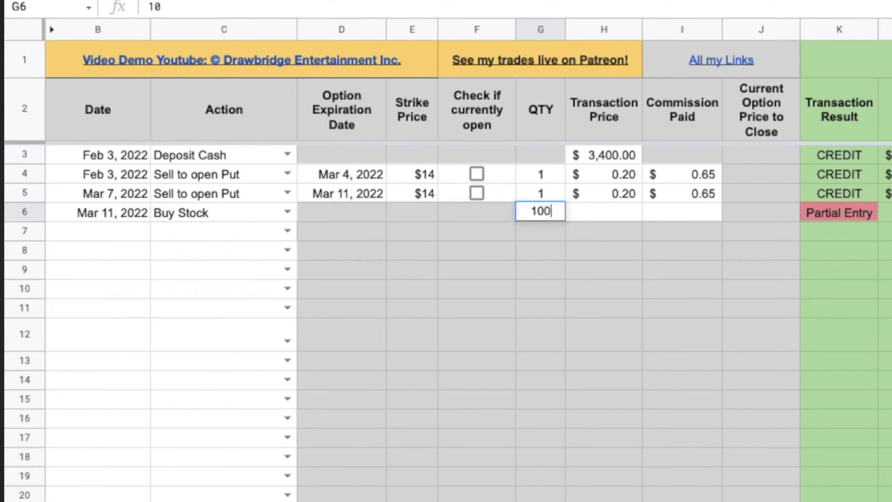
pyautogui.press('Tab')
pyautogui.write('14')
pyautogui.press('Tab')
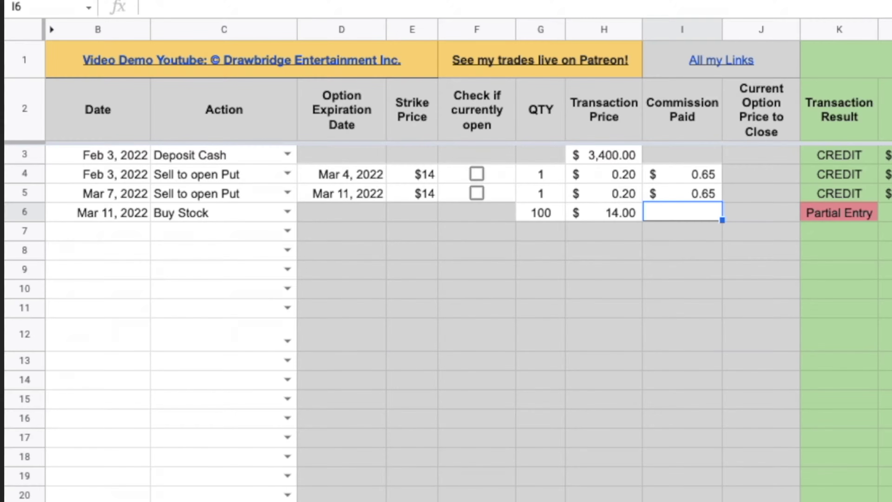
pyautogui.write('0')
pyautogui.press('Return')
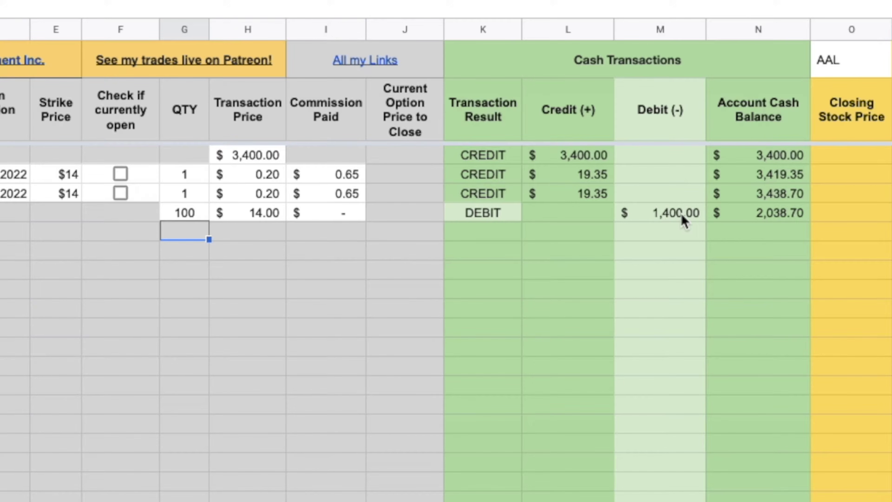
pyautogui.hscroll(10, 853, 216)
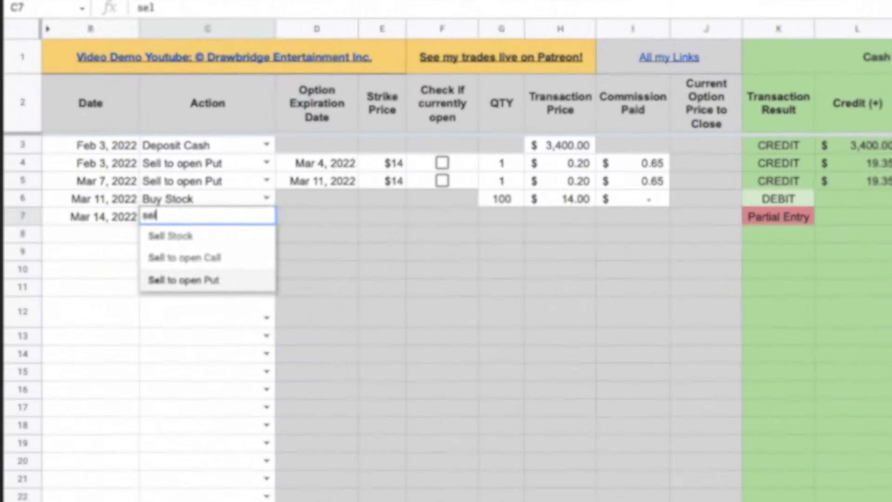
# Set row 7 to Sell to open Put with a Mar 18 expiration and a 14 strike, and mark it as currently open.
pyautogui.press('Tab')
pyautogui.write('mar 18')
pyautogui.press('Tab')
pyautogui.write('14')
pyautogui.press('Tab')
pyautogui.press('space')
pyautogui.press('Tab')
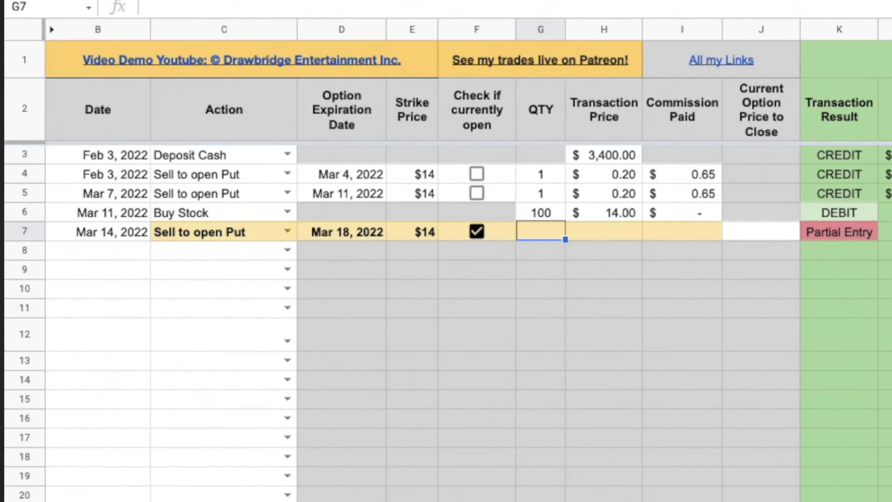
# Enter quantity 1, transaction price 0.19, commission 0.65 and current price to close 0.19 for the put in row 7.
pyautogui.write('1')
pyautogui.press('Tab')
pyautogui.write('.19')
pyautogui.press('Tab')
pyautogui.write('.65')
pyautogui.press('Tab')
pyautogui.write('.19')
pyautogui.press('Return')
# Start a new transaction in row 8 dated Mar 14 with the action Sell to open Call.
pyautogui.write('3 14')
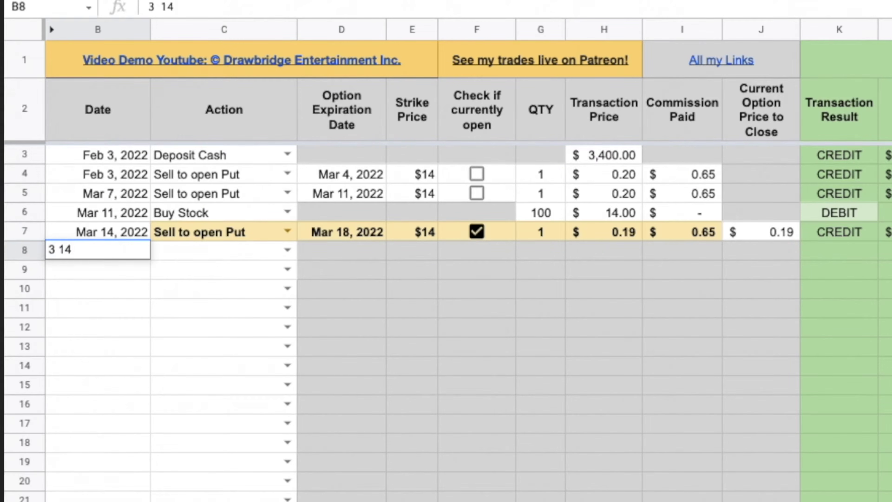
pyautogui.press('Tab')
pyautogui.write('sel')
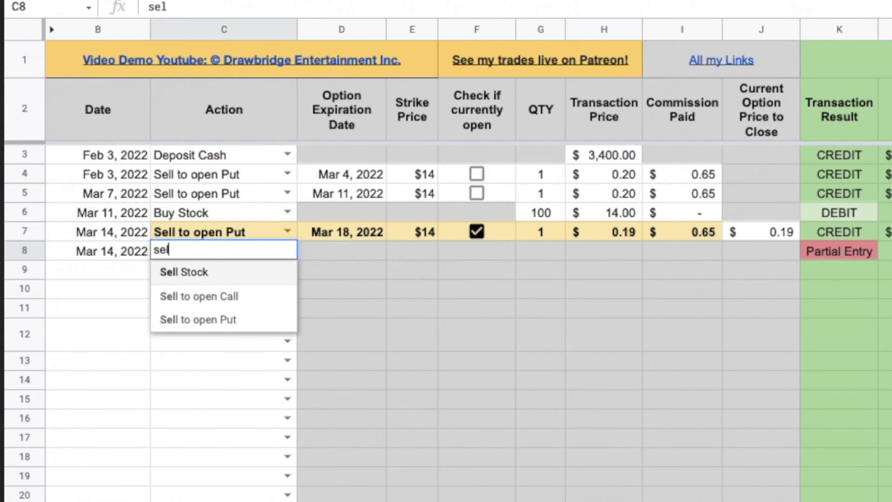
pyautogui.press('Down')
pyautogui.press('Tab')
# Give the call in row 8 a Mar 18 expiration and a 17 strike, and mark it as currently open.
pyautogui.write('3 18')
pyautogui.press('Tab')
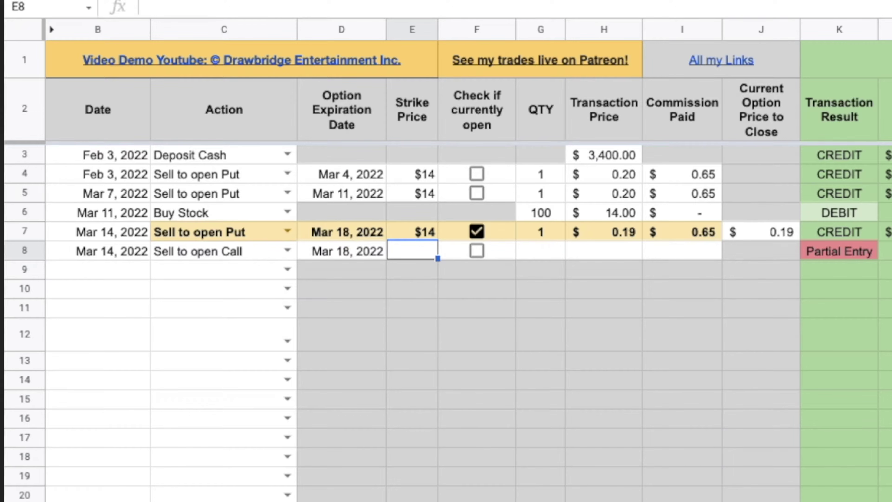
pyautogui.write('17')
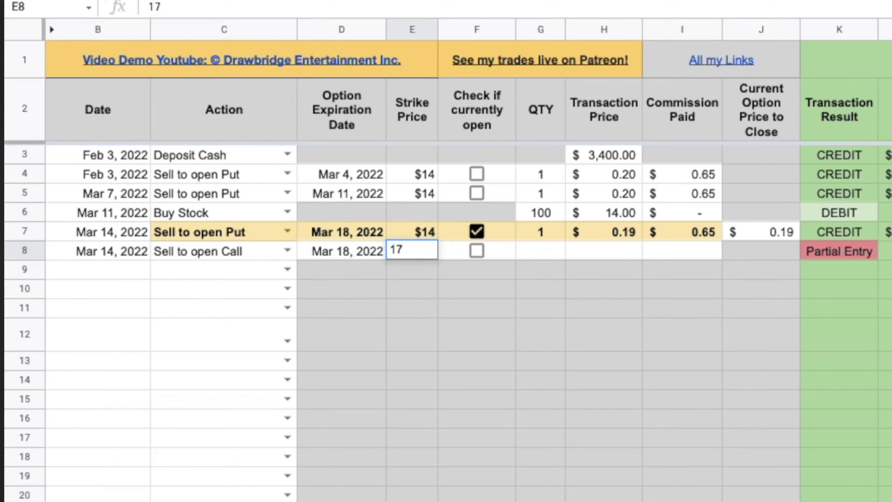
pyautogui.press('Tab')
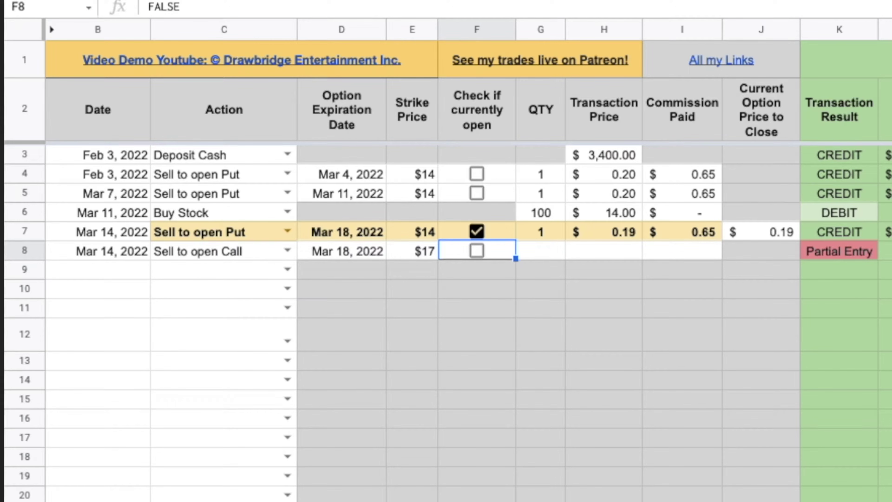
pyautogui.press('space')
pyautogui.press('Tab')
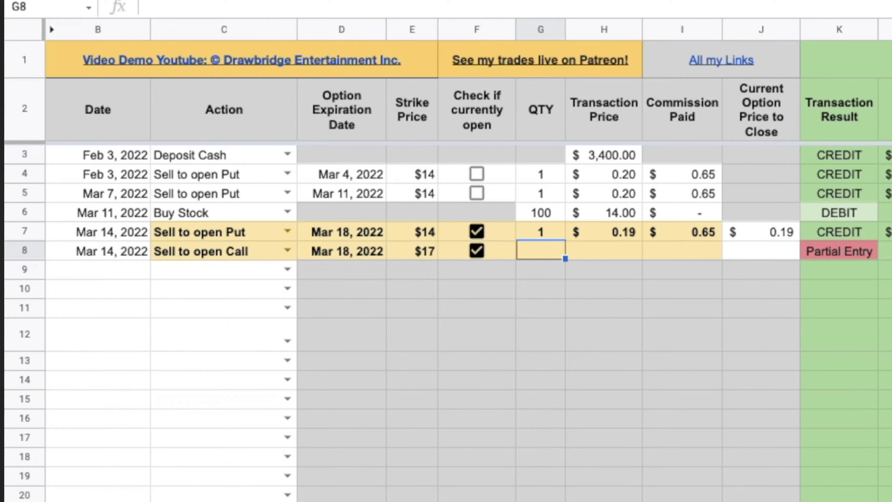
# Enter quantity 1, transaction price 0.15, commission 0.65 and current price to close 0.15 for the call in row 8.
pyautogui.write('1')
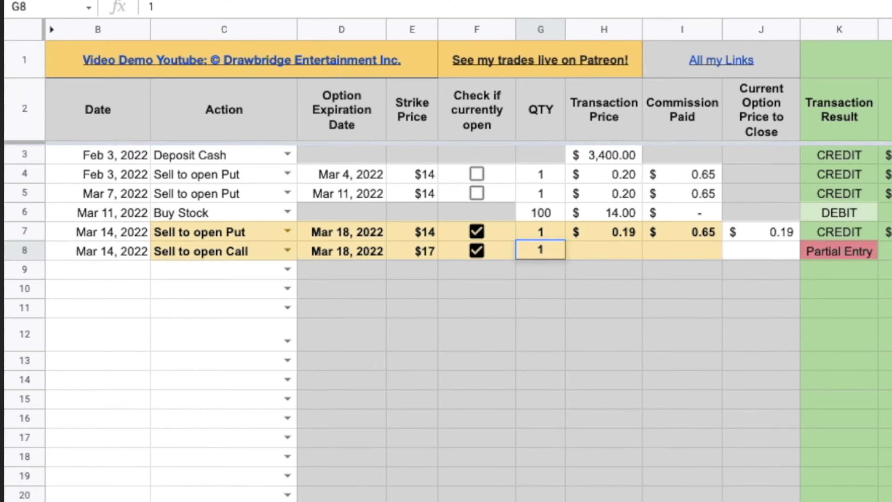
pyautogui.click(600, 258)
pyautogui.write('.15')
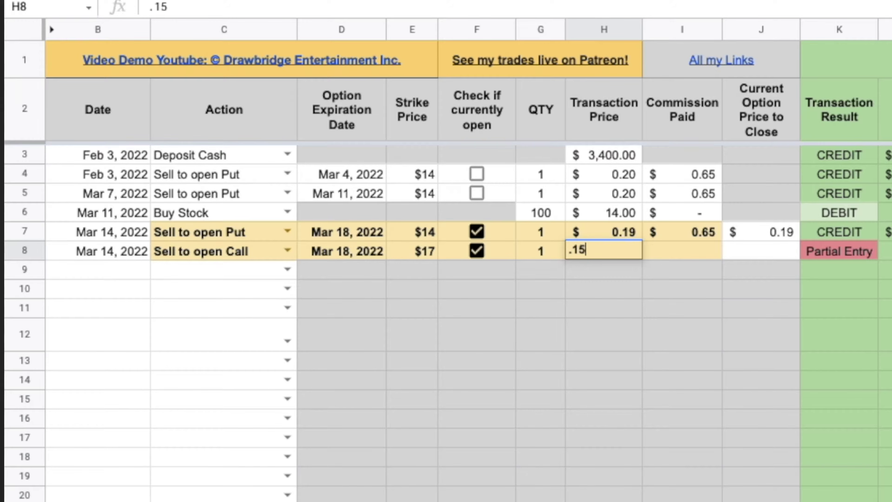
pyautogui.press('Tab')
pyautogui.write('.65')
pyautogui.press('Tab')
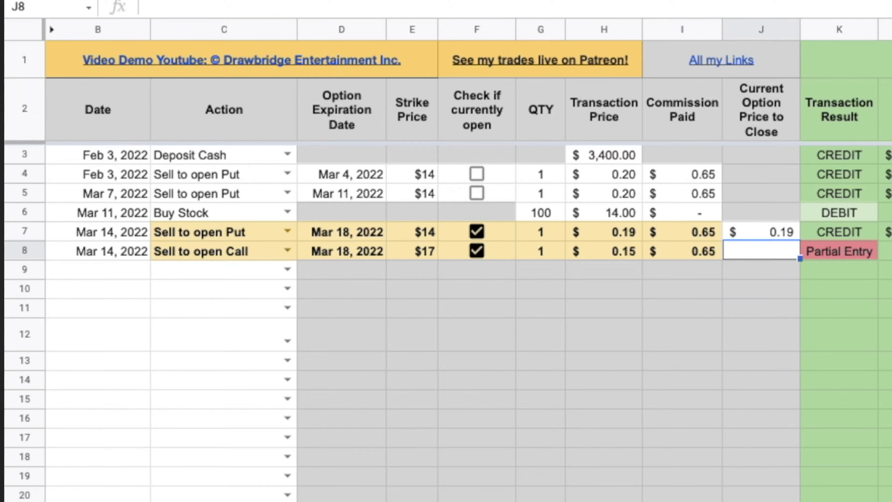
pyautogui.write('.15')
pyautogui.press('Return')
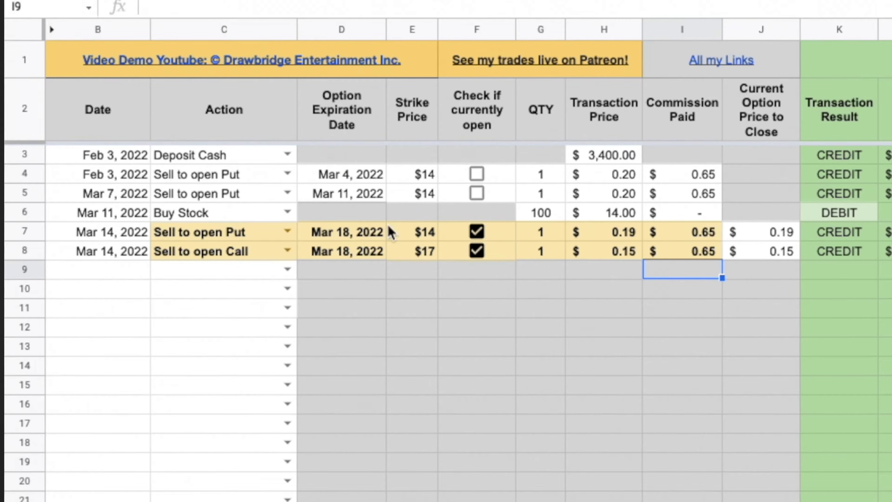
# Change the row 7 put's strike price to 25 and set it back to 14.
pyautogui.click(417, 236)
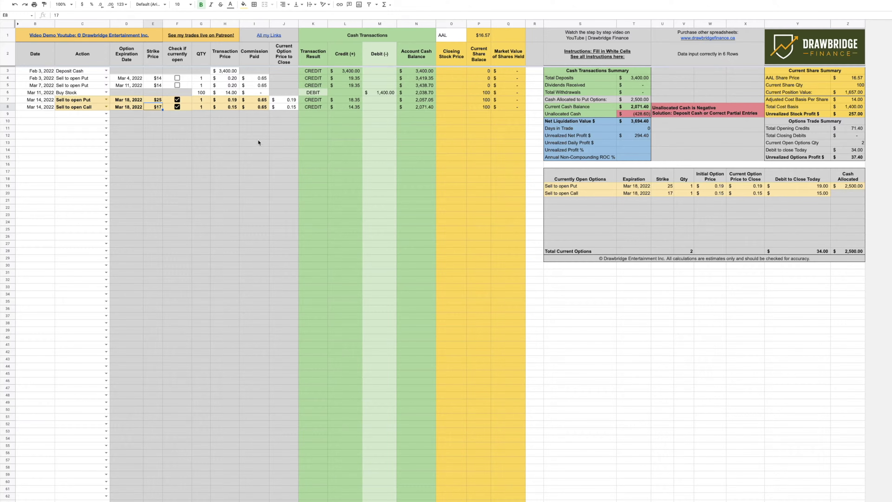
pyautogui.click(38, 116)
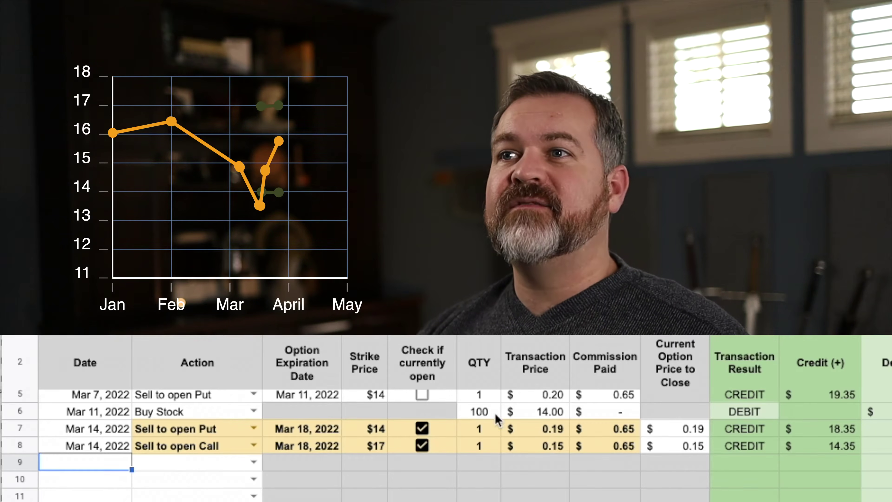
# Mark the put in row 7 and the call in row 8 as no longer open and clear their current option prices to close.
pyautogui.click(423, 428)
pyautogui.click(422, 445)
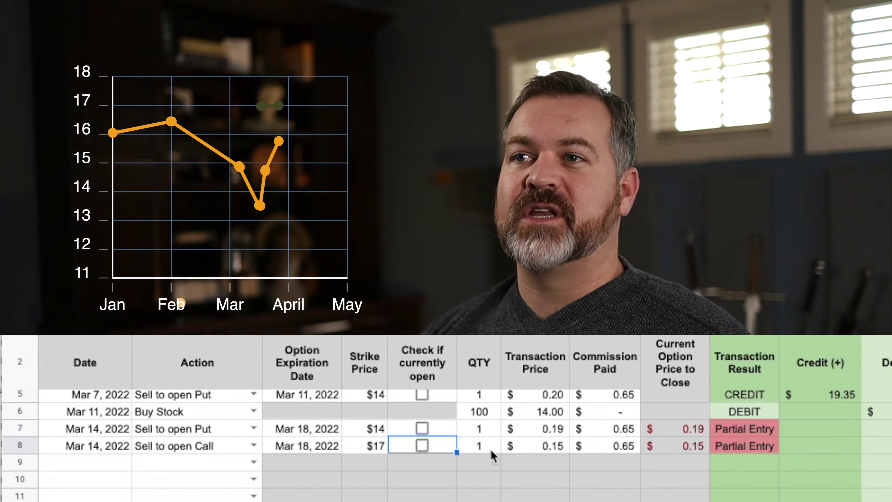
pyautogui.click(684, 430)
pyautogui.press('Delete')
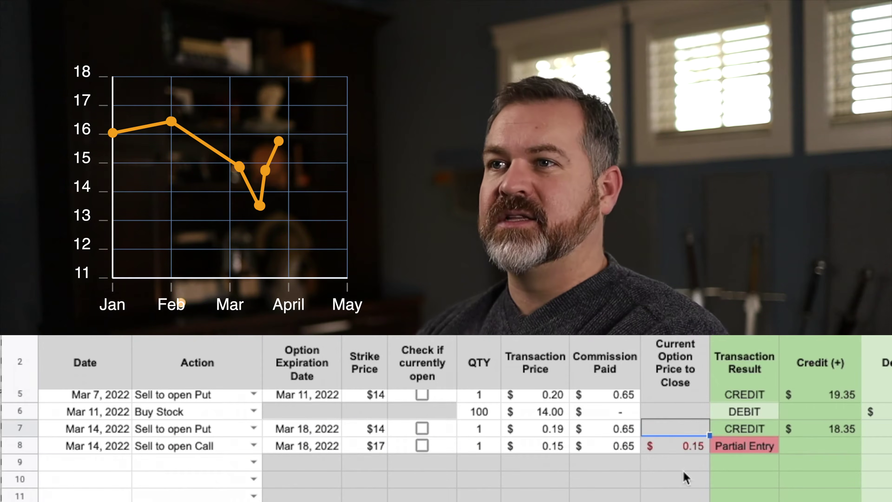
pyautogui.click(686, 449)
pyautogui.press('Delete')
# Start a new transaction in row 9 dated Mar 21 with the action Sell to open Put.
pyautogui.click(90, 464)
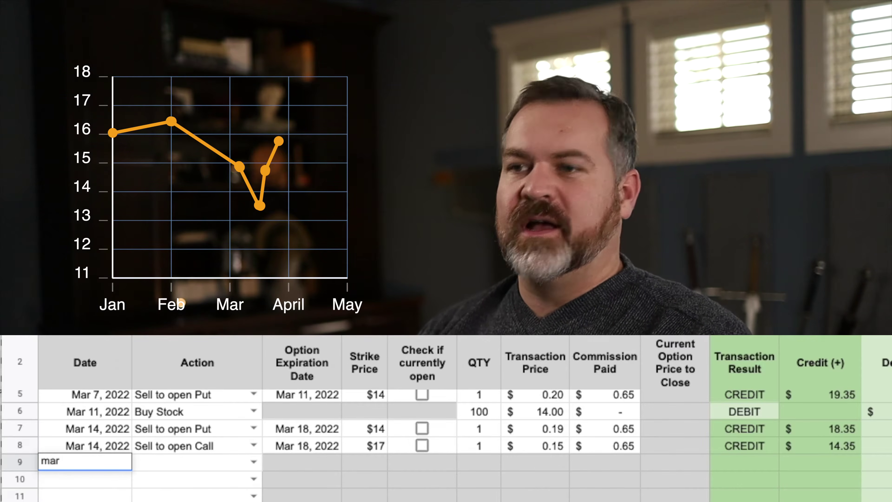
pyautogui.press('Tab')
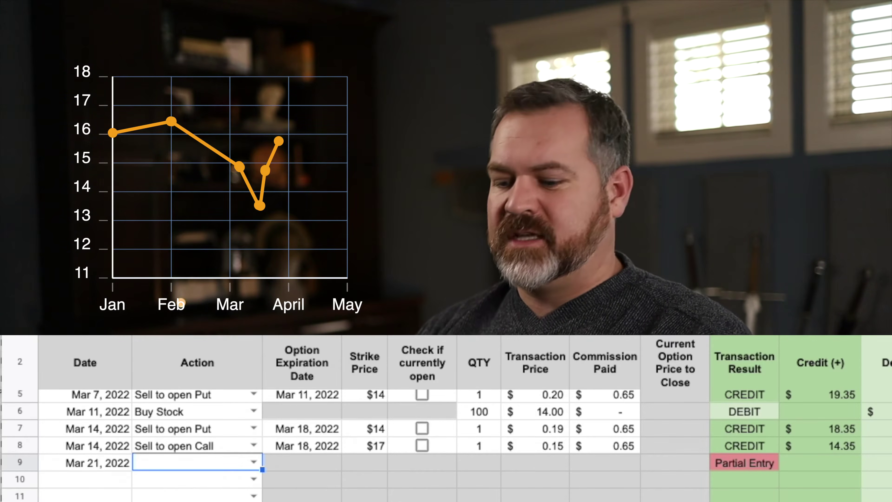
pyautogui.write('sel')
pyautogui.press('Down')
pyautogui.press('Down')
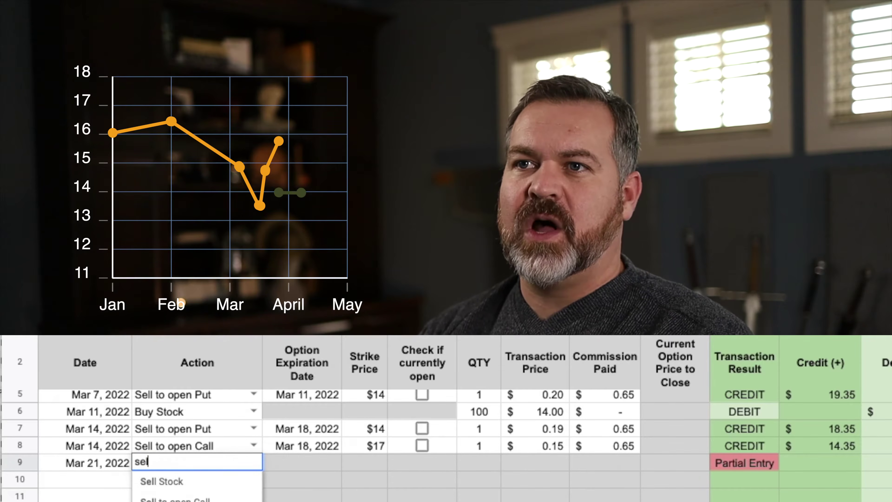
pyautogui.press('Return')
# Give the put in row 9 a Mar 25 expiration and a 14 strike, and mark it as currently open.
pyautogui.click(308, 460)
pyautogui.write('mar 25')
pyautogui.press('Tab')
pyautogui.write('14')
pyautogui.press('Tab')
pyautogui.press('space')
pyautogui.press('Tab')
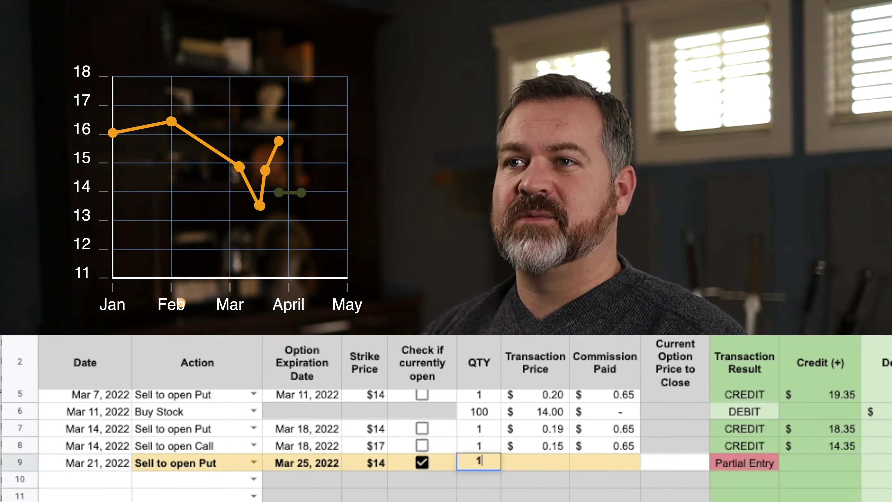
# Enter quantity 1, transaction price 0.18, commission 0.65 and current price to close 0.18 for the put in row 9.
pyautogui.write('18')
pyautogui.press('Tab')
pyautogui.write('.18')
pyautogui.press('Tab')
pyautogui.write('.65')
pyautogui.press('Tab')
pyautogui.write('.18')
pyautogui.press('Return')
# Start a new transaction in row 10 dated Mar 21 with the action Sell to open Call.
pyautogui.click(109, 479)
pyautogui.write('3/21')
pyautogui.press('Tab')
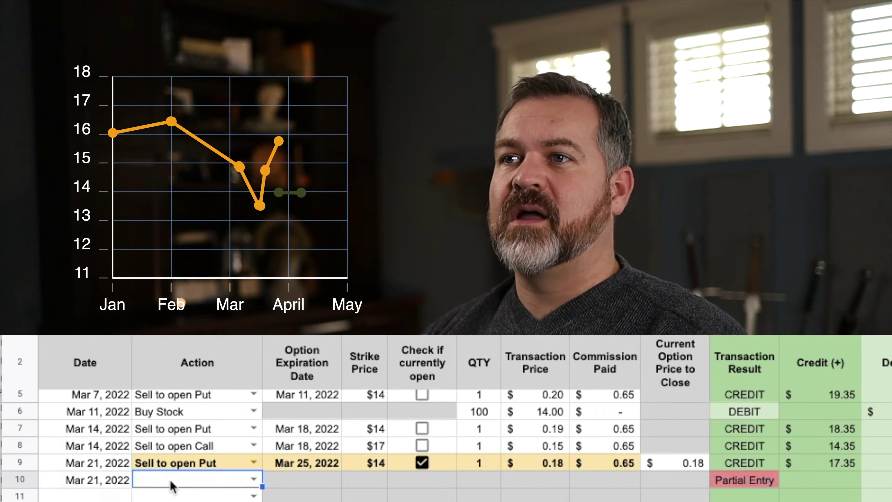
pyautogui.press('Down')
pyautogui.press('Down')
pyautogui.press('Down')
pyautogui.press('Return')
# Give the call in row 10 a Mar 25 expiration and a 17 strike, and mark it as currently open.
pyautogui.click(310, 480)
pyautogui.write('mar 25')
pyautogui.press('Tab')
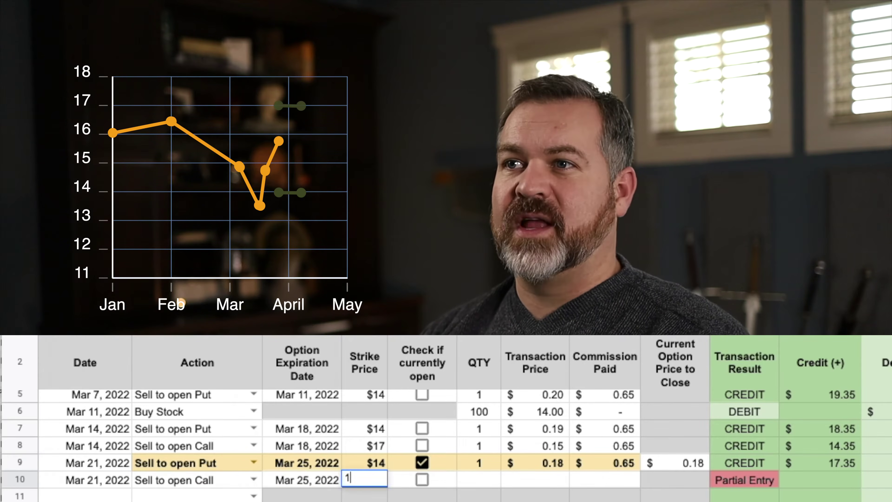
pyautogui.write('17')
pyautogui.press('Tab')
pyautogui.press('space')
pyautogui.press('Tab')
# Enter quantity 1, transaction price 0.15, commission 0.65 and current price to close 0.15 for the call in row 10.
pyautogui.write('1')
pyautogui.press('Tab')
pyautogui.write('.15')
pyautogui.press('Tab')
pyautogui.write('.65')
pyautogui.press('Tab')
pyautogui.write('.155')
pyautogui.press('Return')
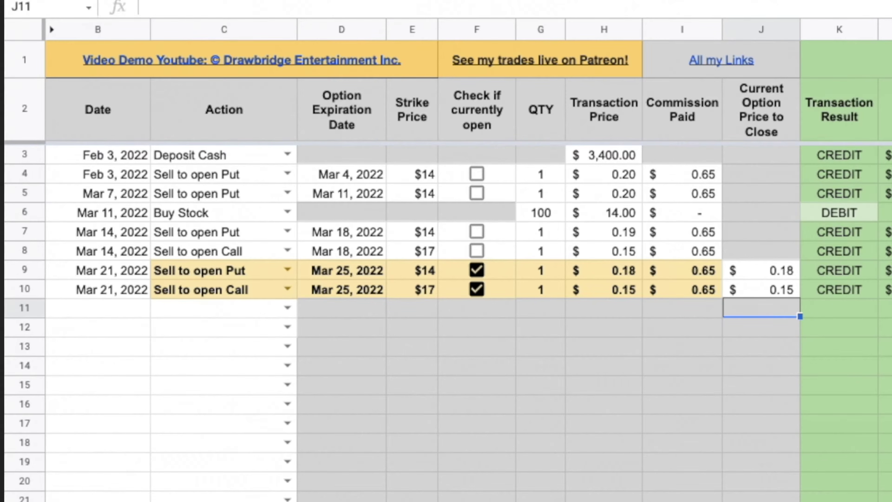
# Start a new transaction in row 11 dated Mar 21 with the action Buy Stock.
pyautogui.click(100, 315)
pyautogui.write('mar 21')
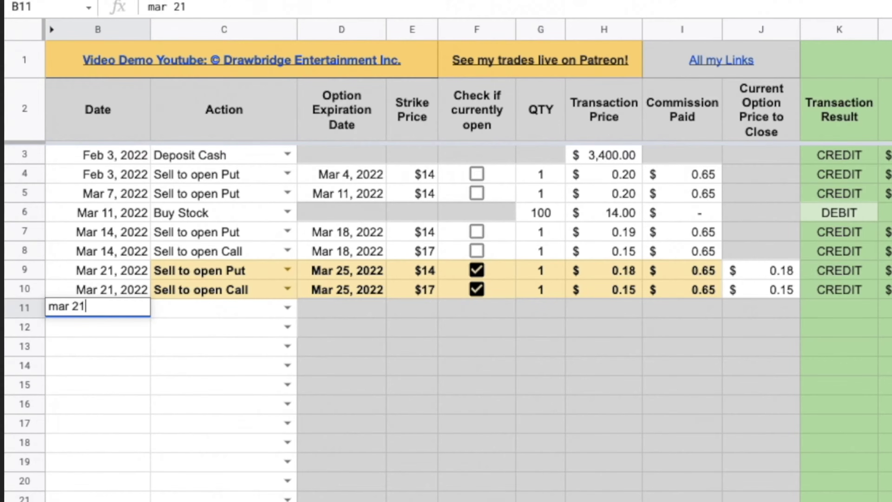
pyautogui.press('Tab')
pyautogui.write('buy')
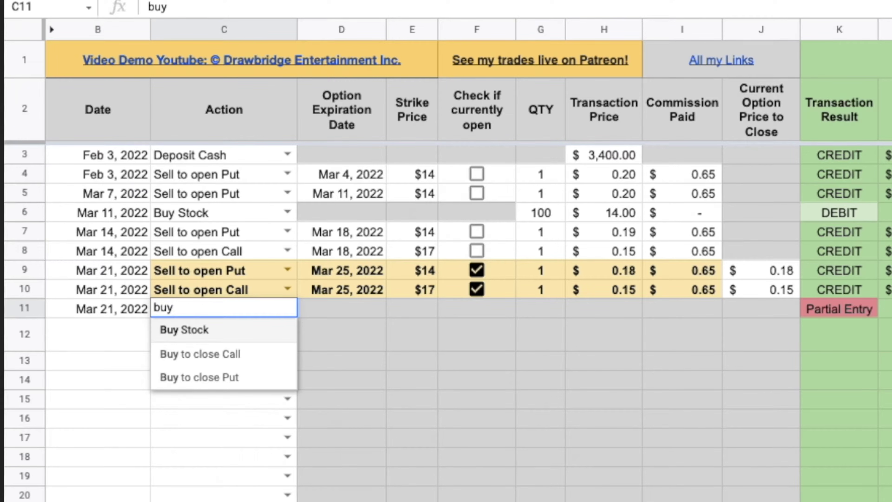
pyautogui.click(216, 336)
# Enter a quantity of 2 shares, a transaction price of 16.57 and a commission of 0.99 for the stock purchase in row 11.
pyautogui.click(544, 314)
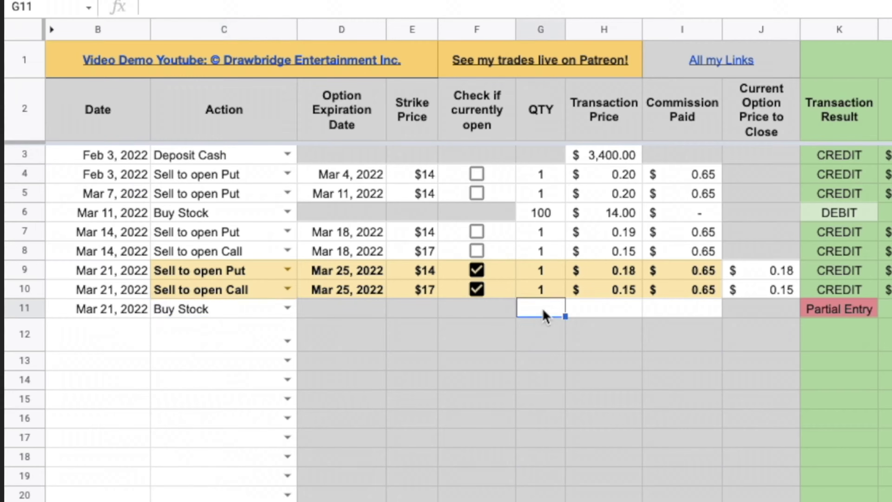
pyautogui.write('2')
pyautogui.press('Tab')
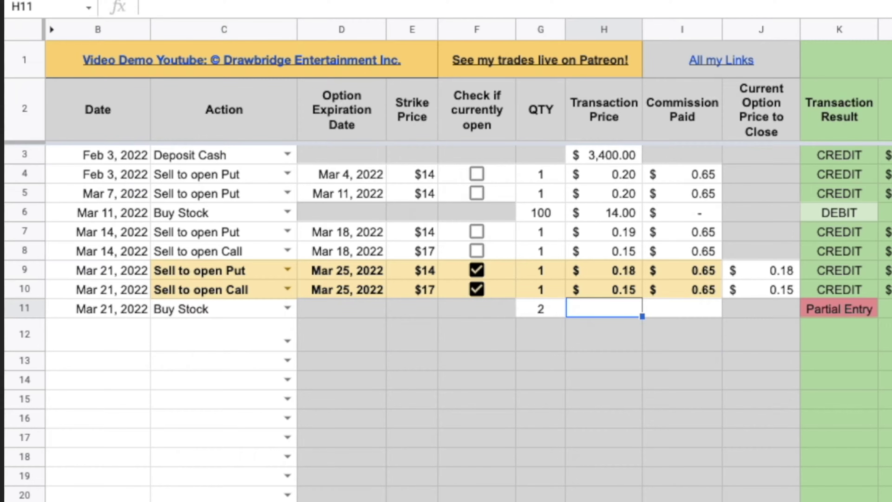
pyautogui.write('16.5')
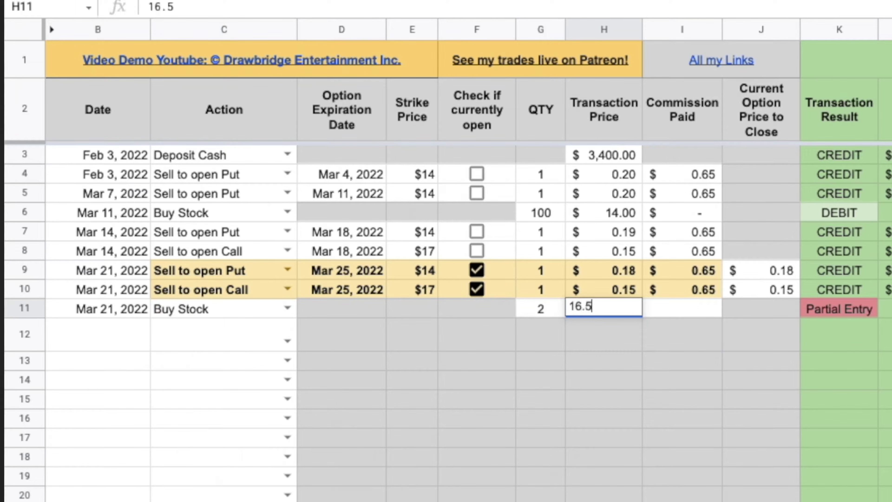
pyautogui.write('7')
pyautogui.press('Tab')
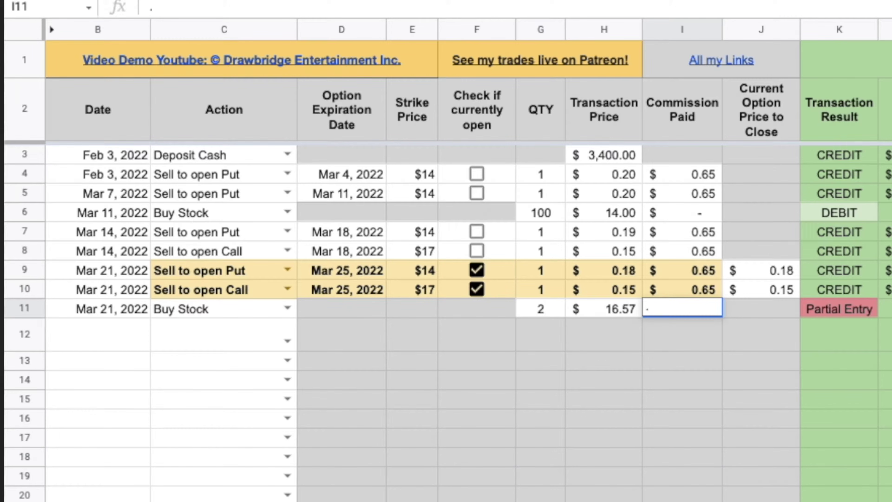
pyautogui.write('.99')
pyautogui.press('Tab')
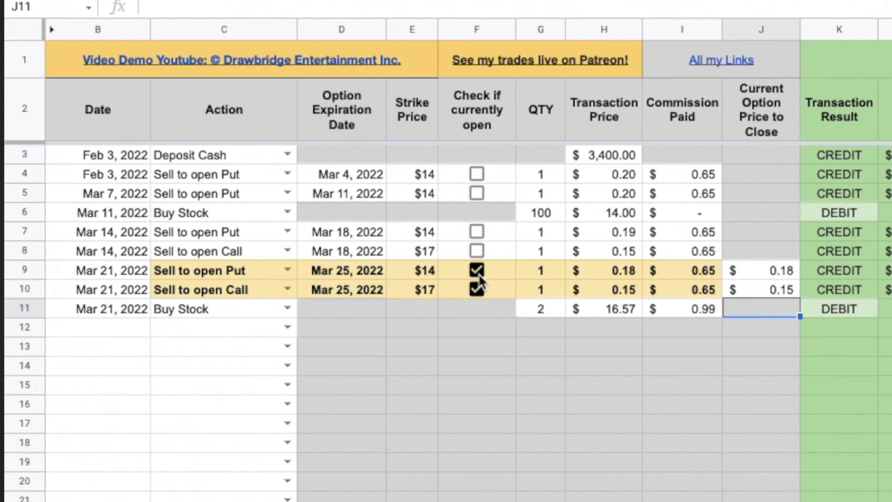
# Clear the current option price to close of the put in row 9 and mark it as no longer open.
pyautogui.click(773, 271)
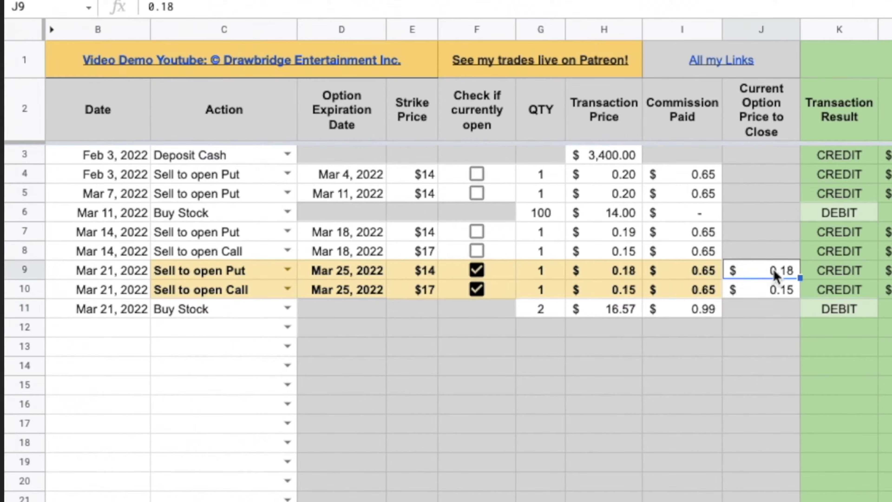
pyautogui.press('Delete')
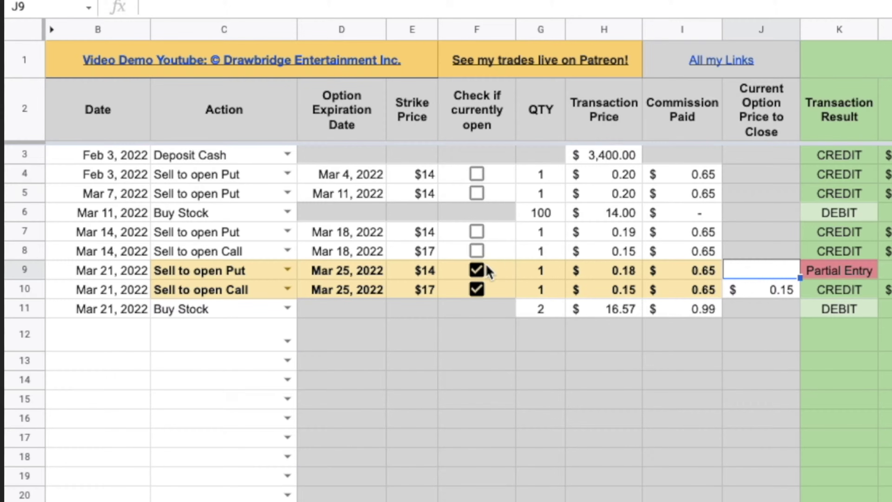
pyautogui.click(479, 273)
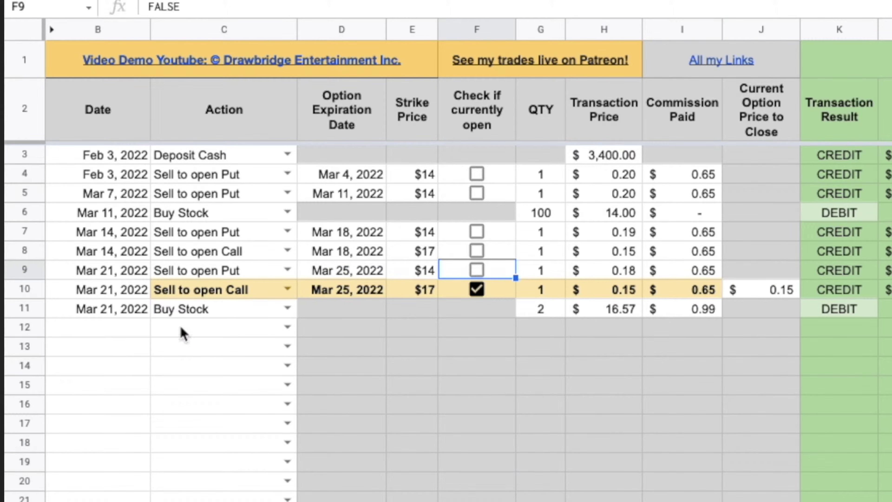
# Start a new transaction in row 12 dated Mar 24 with the action Buy to close Put.
pyautogui.click(98, 333)
pyautogui.write('mar')
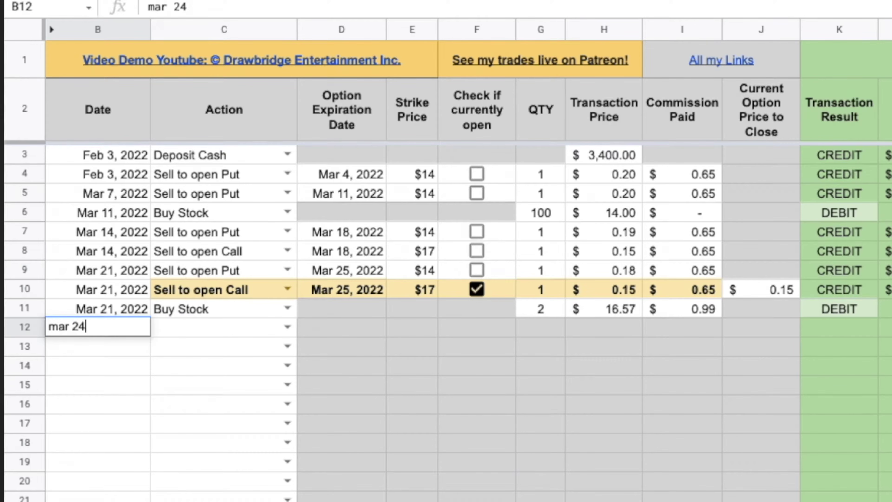
pyautogui.write(' 24')
pyautogui.press('Tab')
pyautogui.write('buy')
pyautogui.press('Down')
pyautogui.press('Down')
pyautogui.press('Return')
# Mark the put in row 9 as open again, and enter expiration Mar 25 and strike price 14 for the buy-to-close in row 12.
pyautogui.click(476, 270)
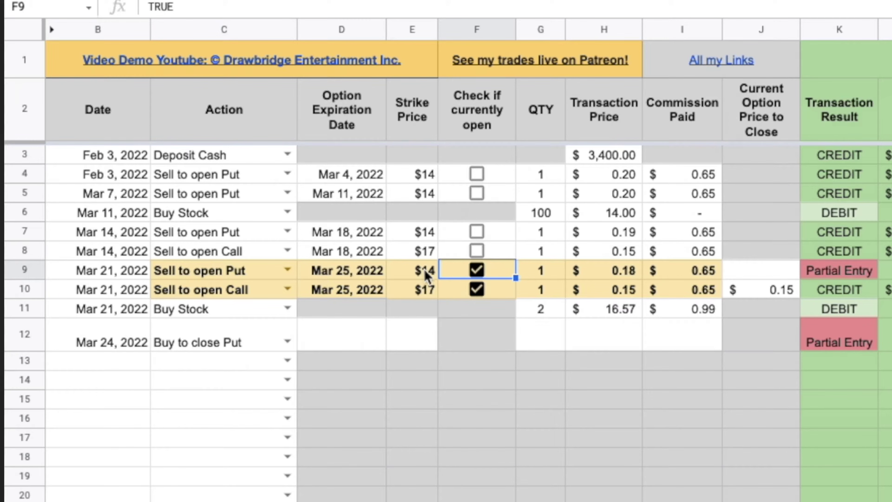
pyautogui.click(340, 338)
pyautogui.write('mar')
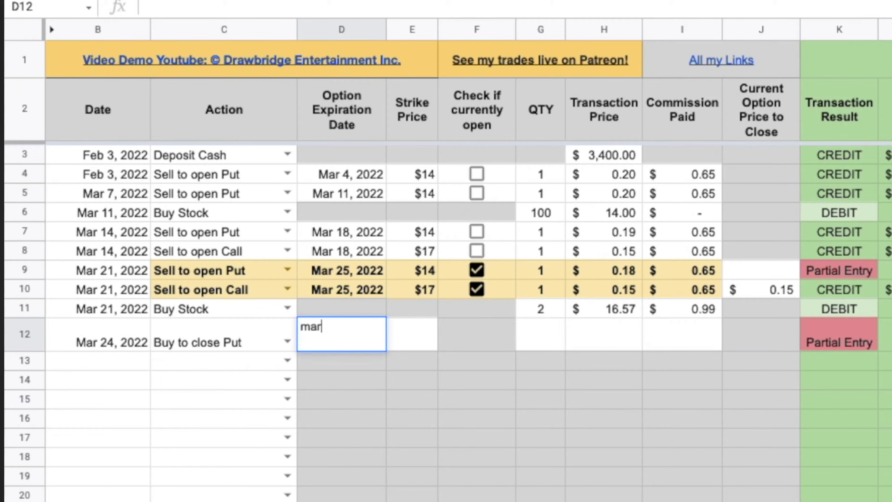
pyautogui.write(' 25')
pyautogui.press('Tab')
pyautogui.write('14')
pyautogui.press('Tab')
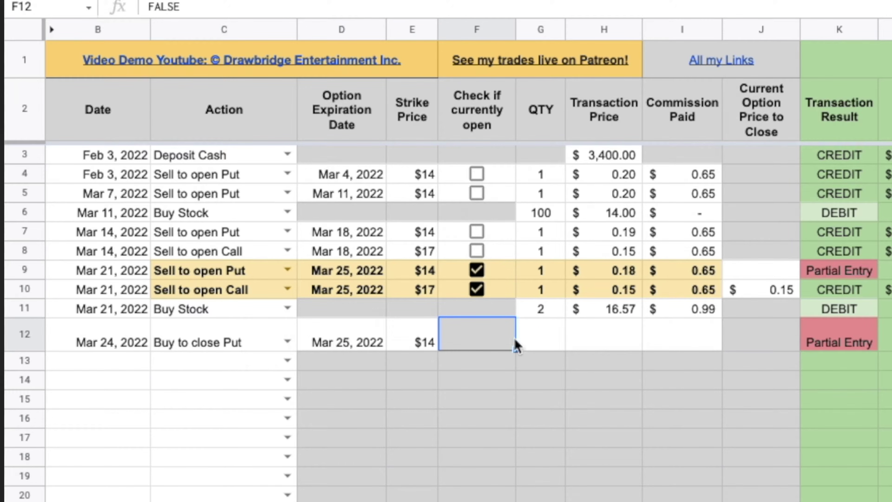
# Enter quantity 1, transaction price 0.03 and commission 0.65 in row 12, and mark the put in row 9 as no longer open.
pyautogui.click(550, 345)
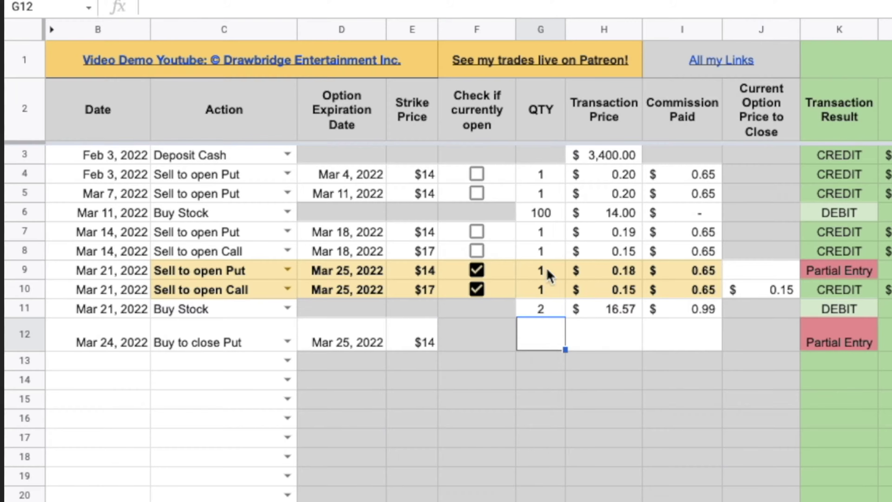
pyautogui.write('1')
pyautogui.press('Tab')
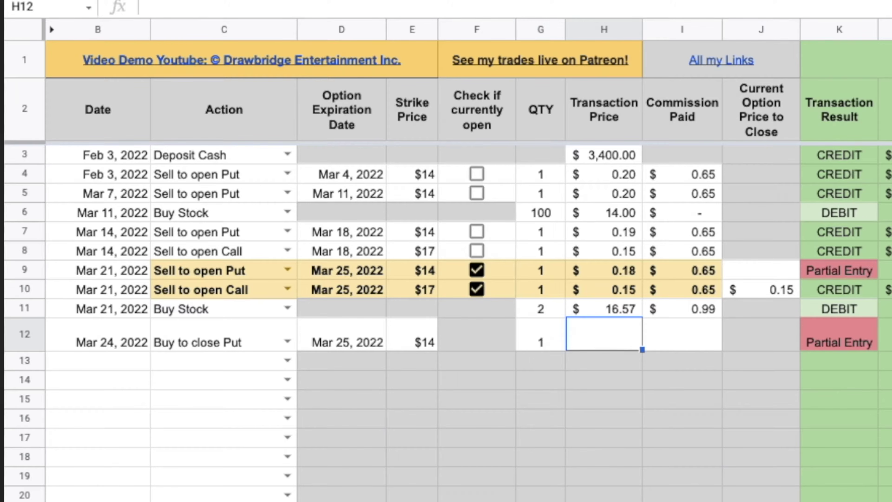
pyautogui.write('.03')
pyautogui.press('Tab')
pyautogui.write('.65')
pyautogui.press('Tab')
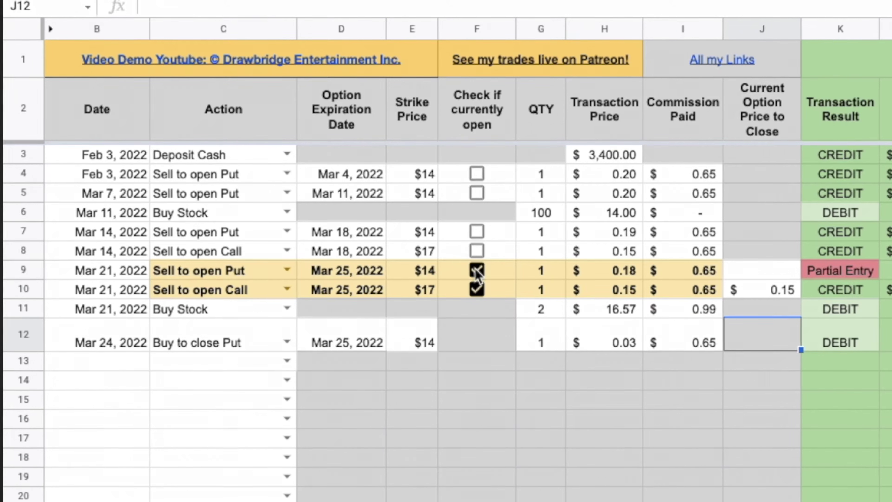
pyautogui.click(477, 271)
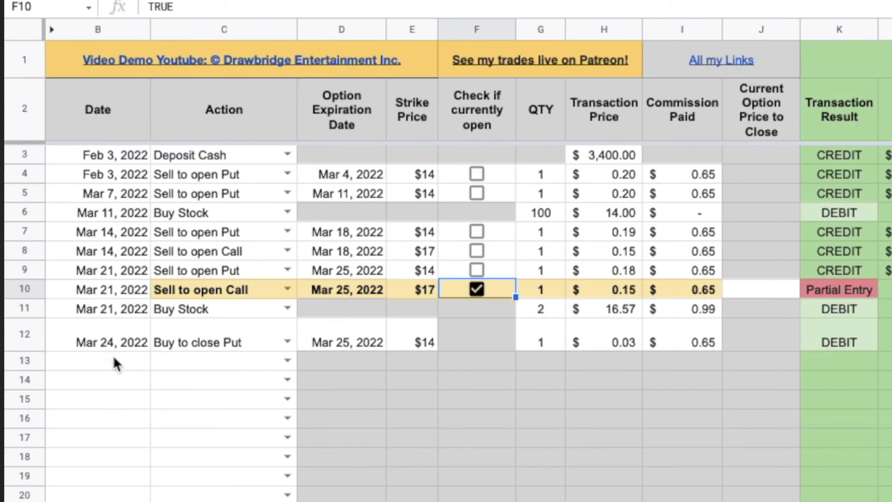
# Start a new transaction in row 13 dated Mar 25 with the action Sell Stock.
pyautogui.click(99, 360)
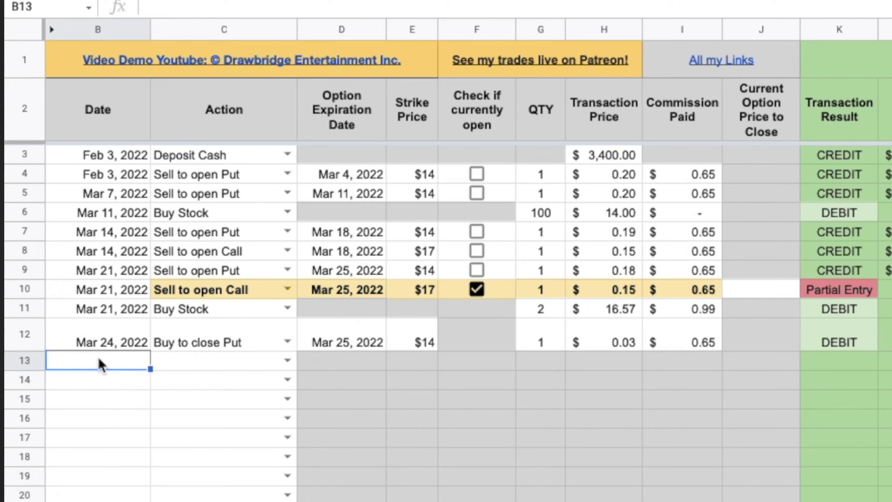
pyautogui.write('mar 25')
pyautogui.press('Tab')
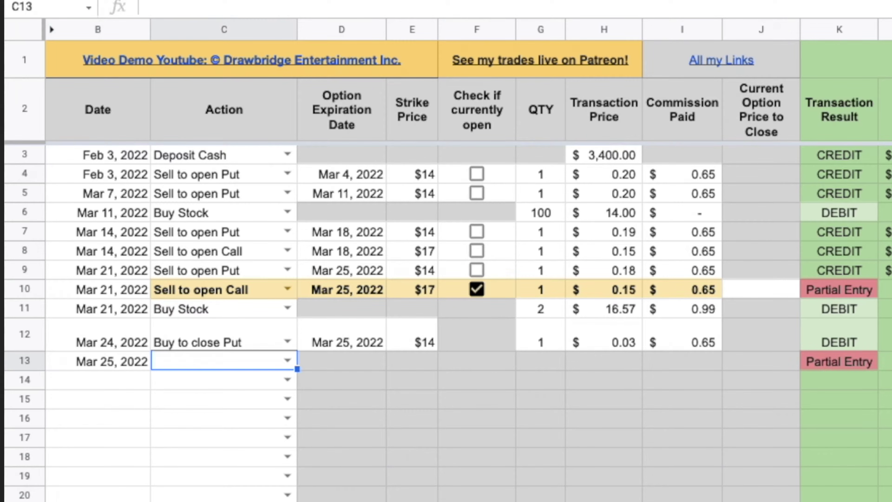
pyautogui.write('sel')
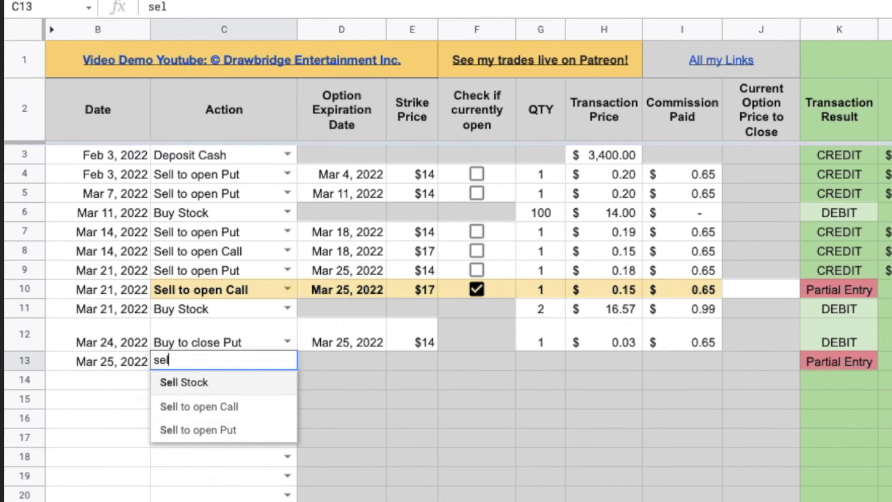
pyautogui.click(196, 386)
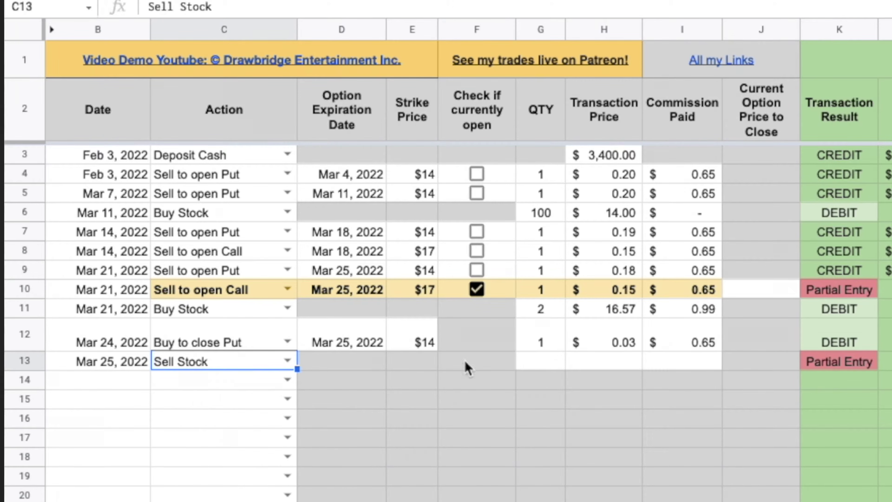
# Enter a quantity of 100 shares, a transaction price of 17 and a commission of 0.65 for the stock sale in row 13.
pyautogui.click(544, 366)
pyautogui.write('100')
pyautogui.press('Tab')
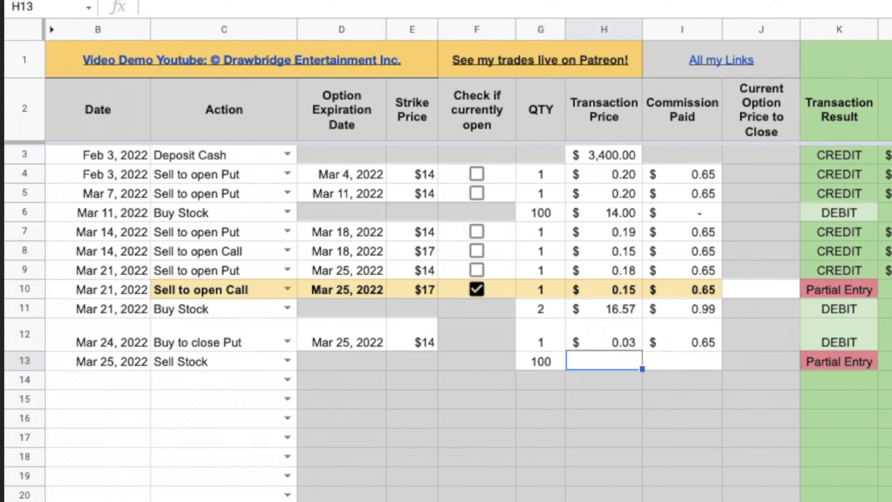
pyautogui.write('17')
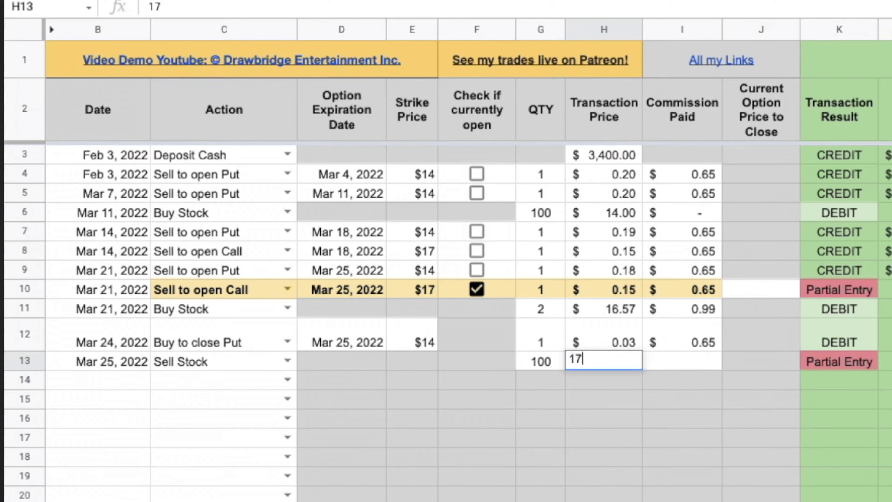
pyautogui.press('Tab')
pyautogui.write('.65')
pyautogui.press('Return')
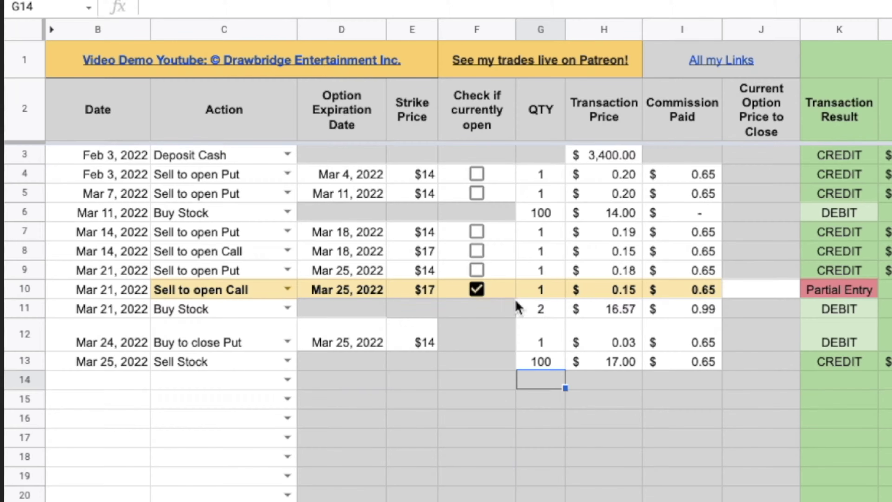
# Mark the call in row 10 as no longer open and check the cash and share summaries.
pyautogui.click(477, 290)
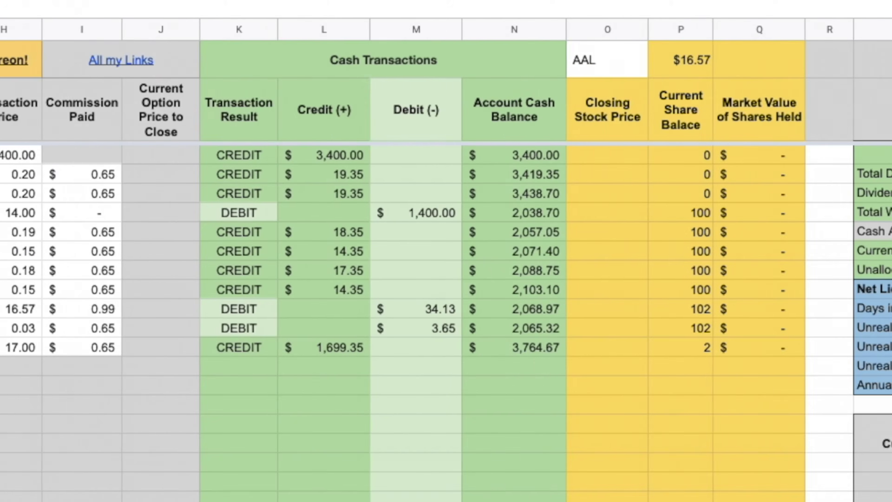
pyautogui.hscroll(10, 446, 281)
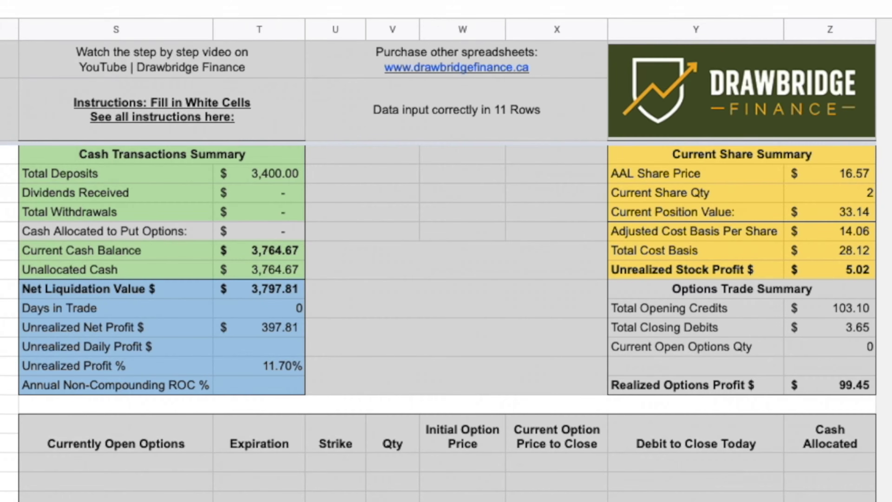
pyautogui.hscroll(-10, 92, 375)
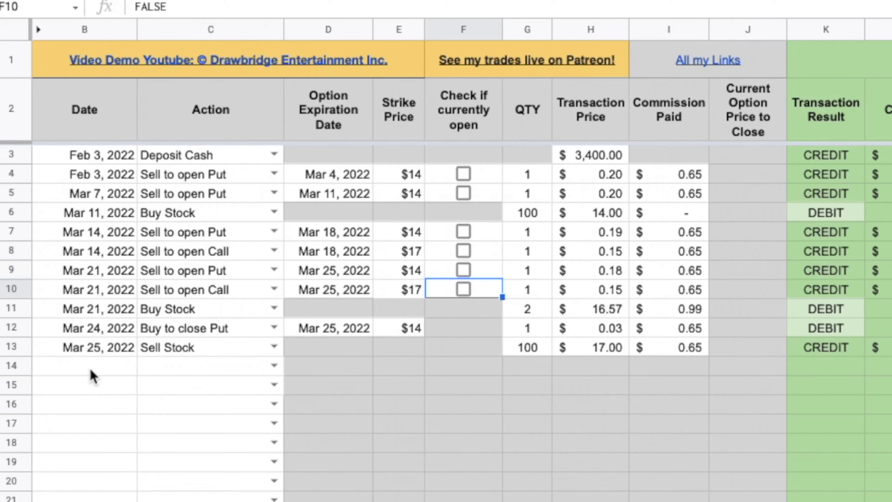
# Start a new transaction in row 14 dated Mar 25 with the action Sell Stock.
pyautogui.click(91, 370)
pyautogui.write('3 25')
pyautogui.press('Tab')
pyautogui.write('sell')
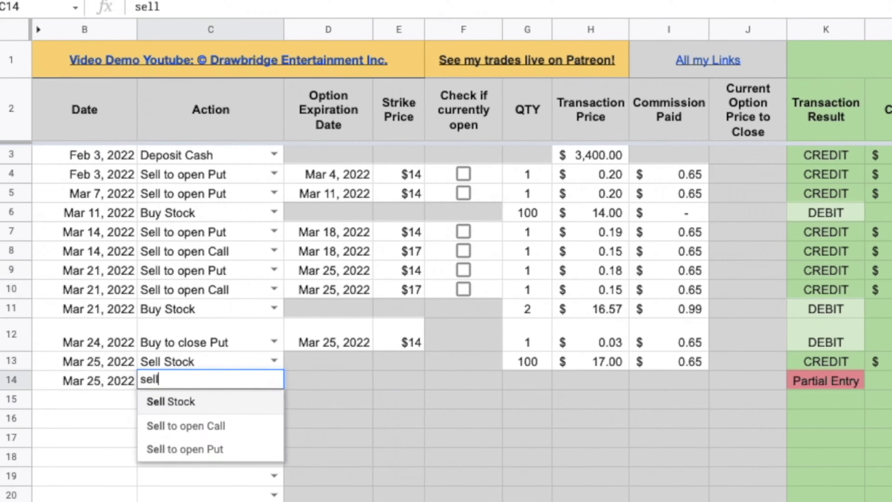
pyautogui.press('Down')
pyautogui.press('Up')
pyautogui.press('Return')
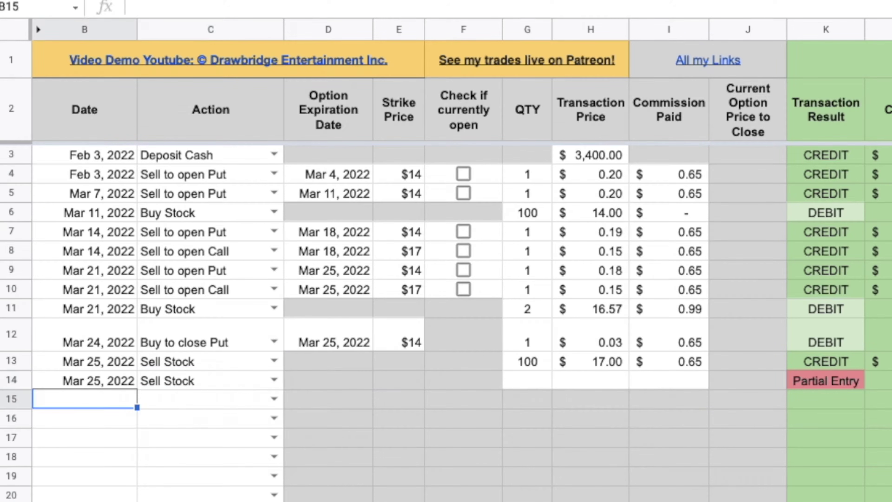
# Enter a quantity of 2 shares, a transaction price of 18.50 and a commission of 0.65 for the stock sale in row 14.
pyautogui.click(530, 384)
pyautogui.write('2')
pyautogui.press('Tab')
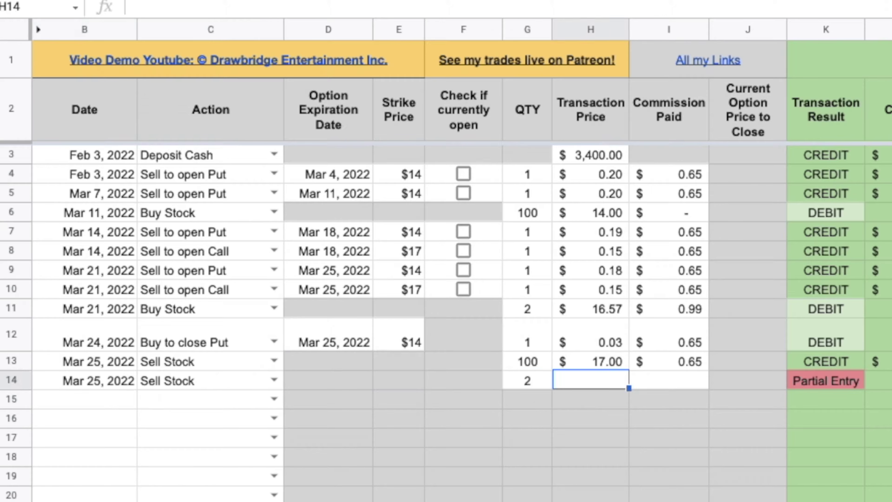
pyautogui.write('18.50')
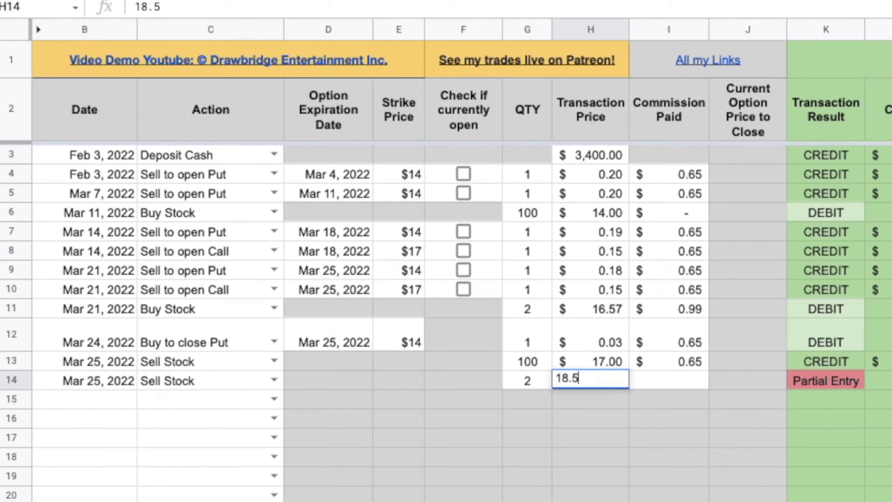
pyautogui.press('Tab')
pyautogui.write('.65')
pyautogui.press('Return')
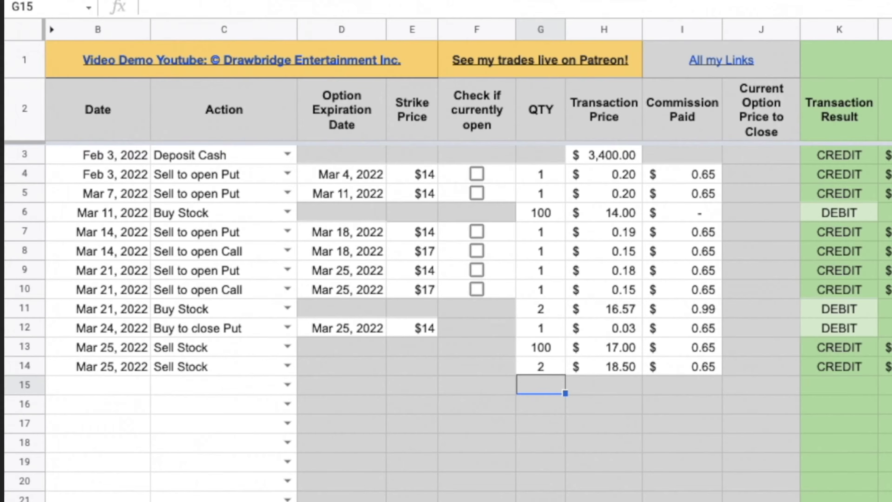
# Start a new transaction in row 15 dated Mar 25 with the action Withdraw Cash.
pyautogui.click(105, 390)
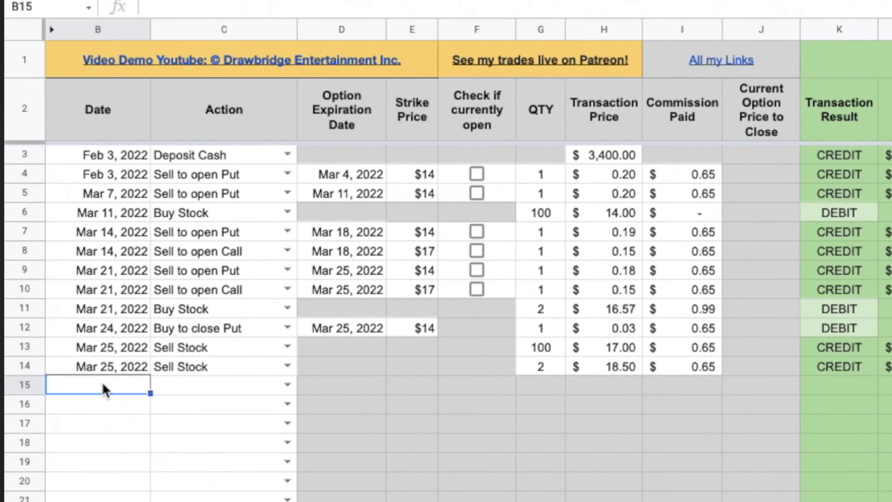
pyautogui.write('mar 2')
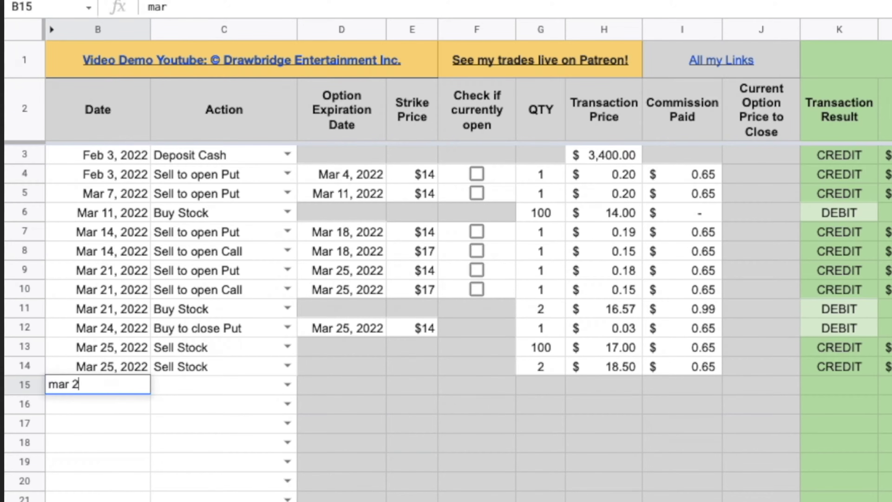
pyautogui.write('5')
pyautogui.press('Tab')
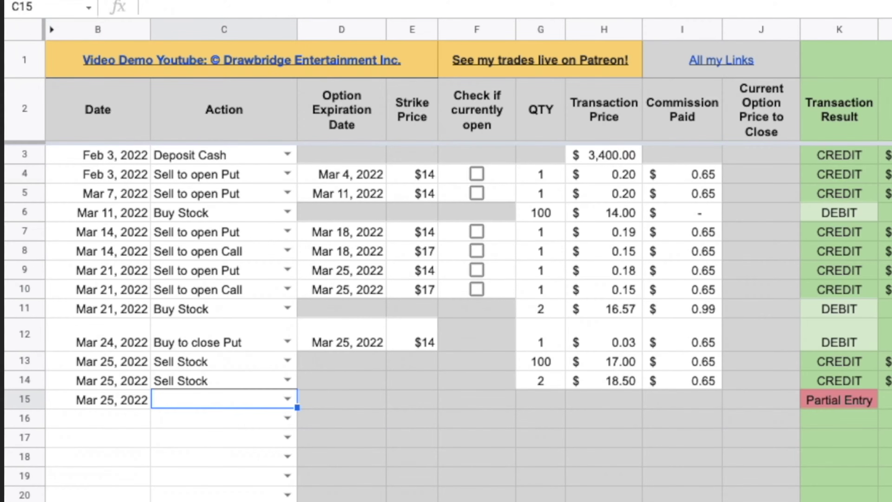
pyautogui.write('with')
pyautogui.press('Return')
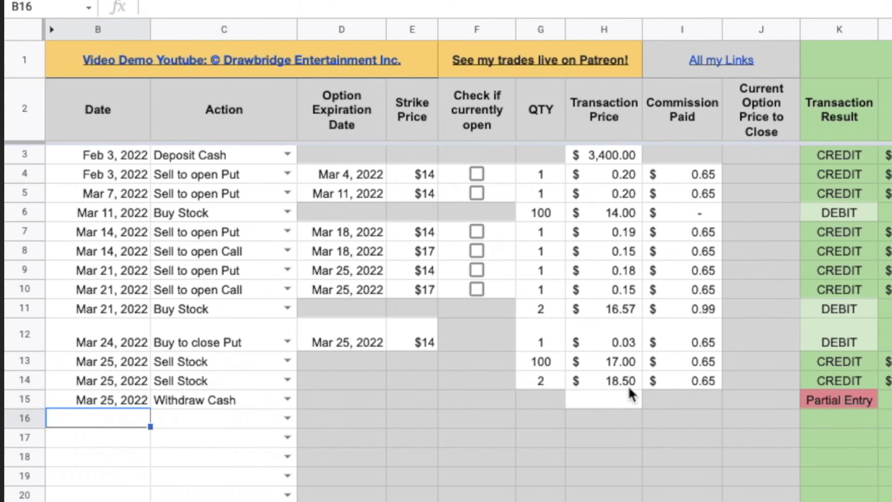
# Look up the account cash balance and enter it as a negative transaction price of -3801.02 for the withdrawal in row 15.
pyautogui.click(613, 402)
pyautogui.hscroll(10, 538, 399)
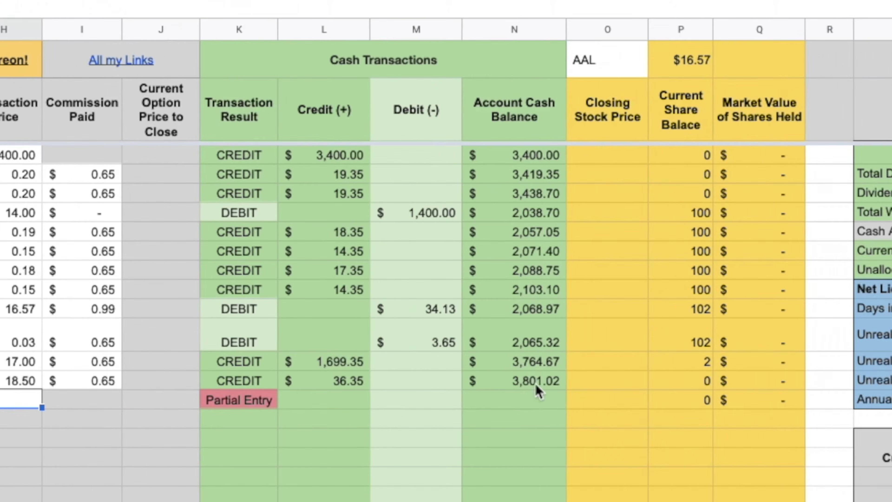
pyautogui.hscroll(15, 562, 384)
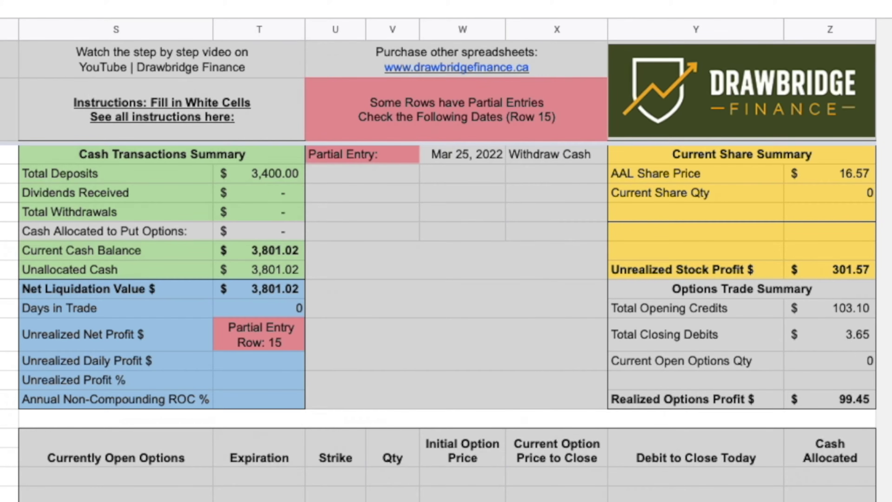
pyautogui.hscroll(-20, 562, 316)
pyautogui.click(601, 400)
pyautogui.write('-')
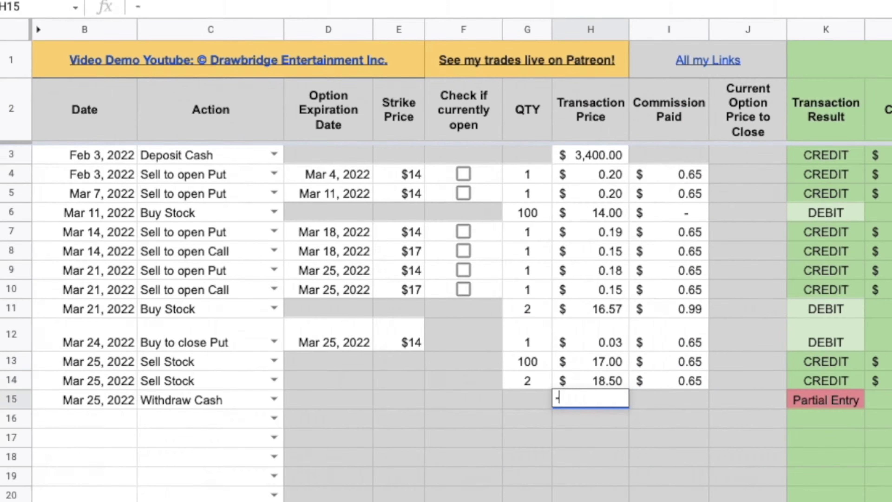
pyautogui.write('3801.02')
pyautogui.press('Return')
pyautogui.press('Up')
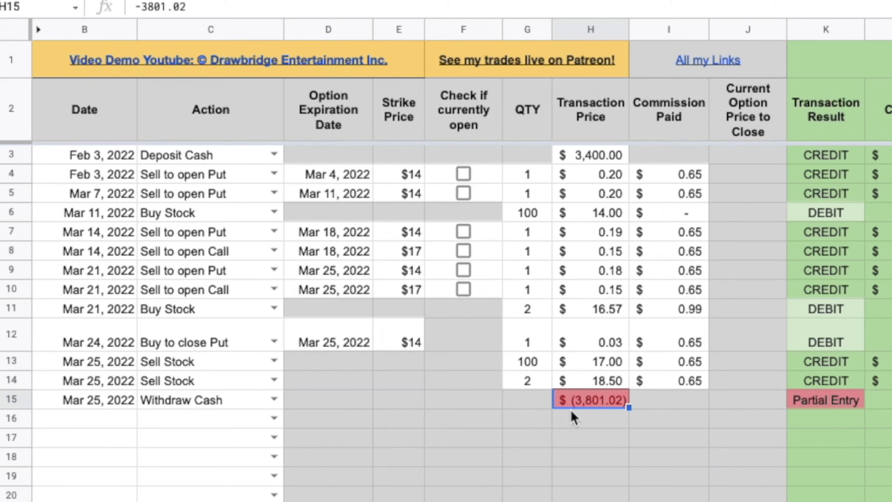
# Remove the minus sign from the withdrawal amount in row 15, making it 3801.02.
pyautogui.doubleClick(583, 405)
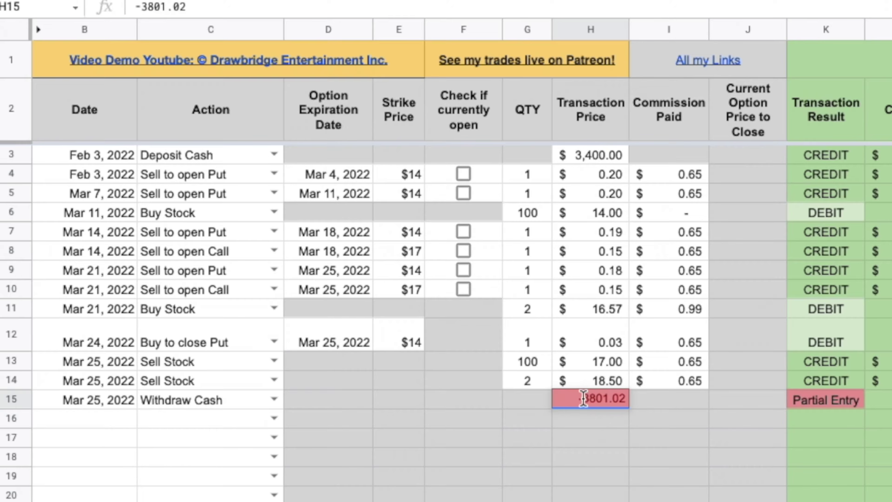
pyautogui.press('BackSpace')
pyautogui.press('Return')
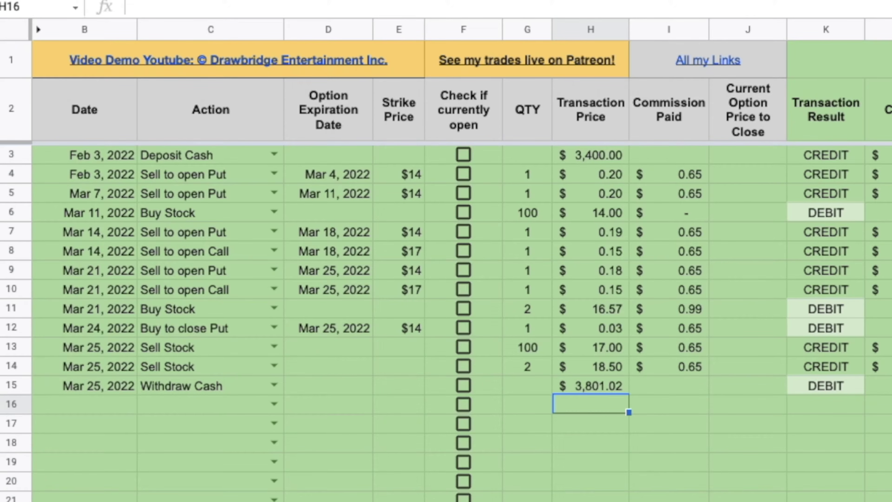